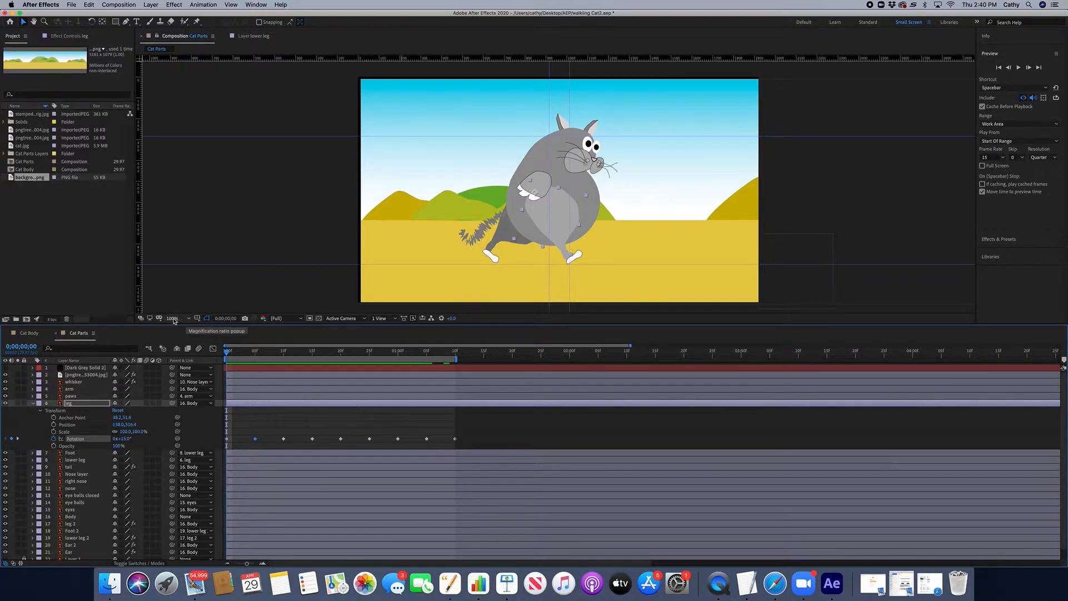
# Step: Play the cat's walk animation from the start of the composition and stop it
pyautogui.click(173, 319)
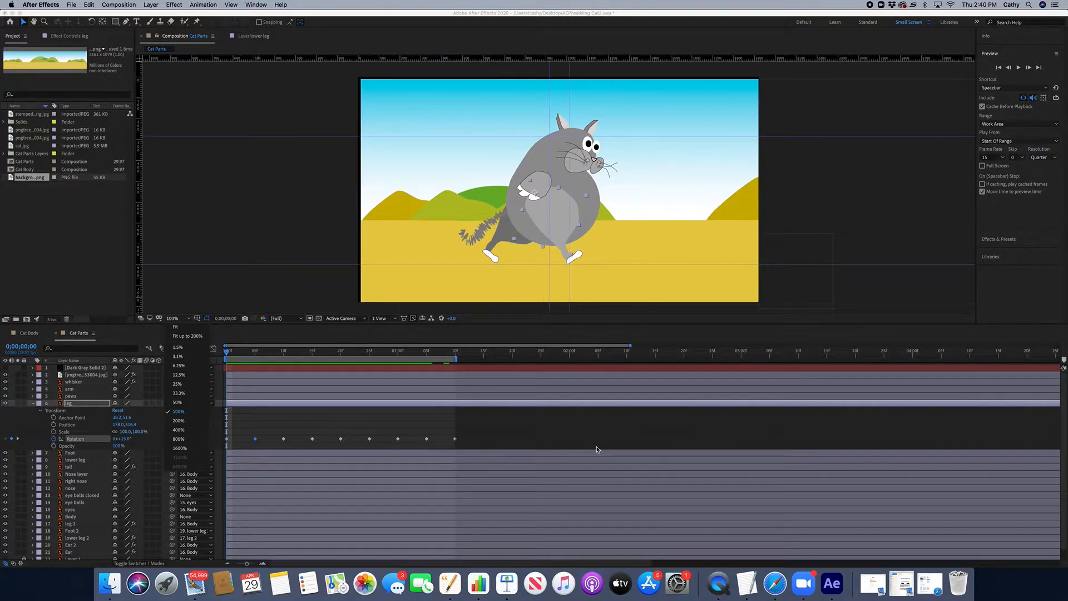
pyautogui.click(226, 352)
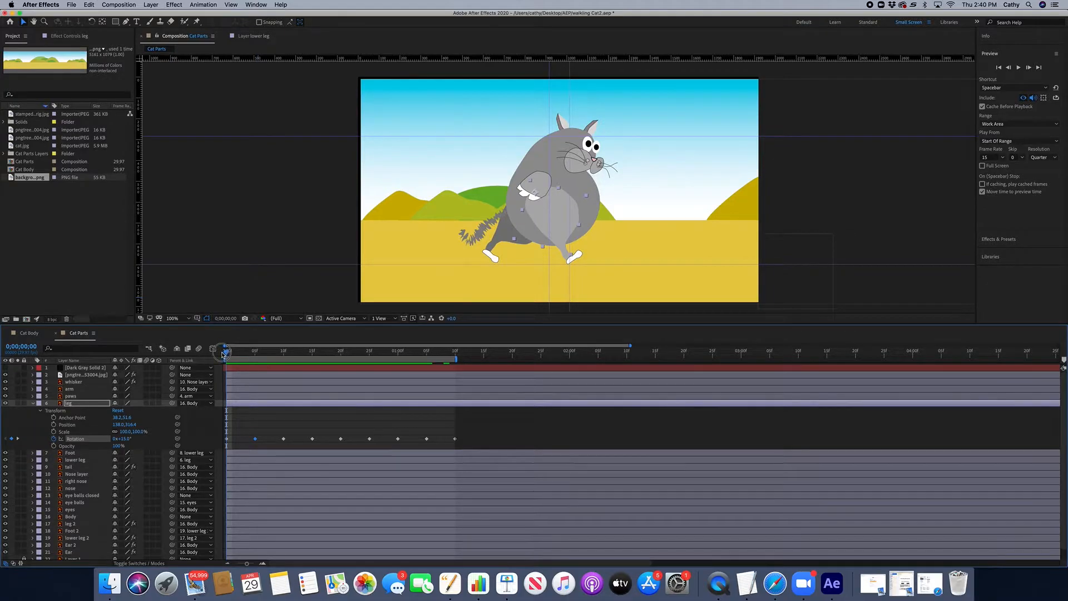
pyautogui.press('space')
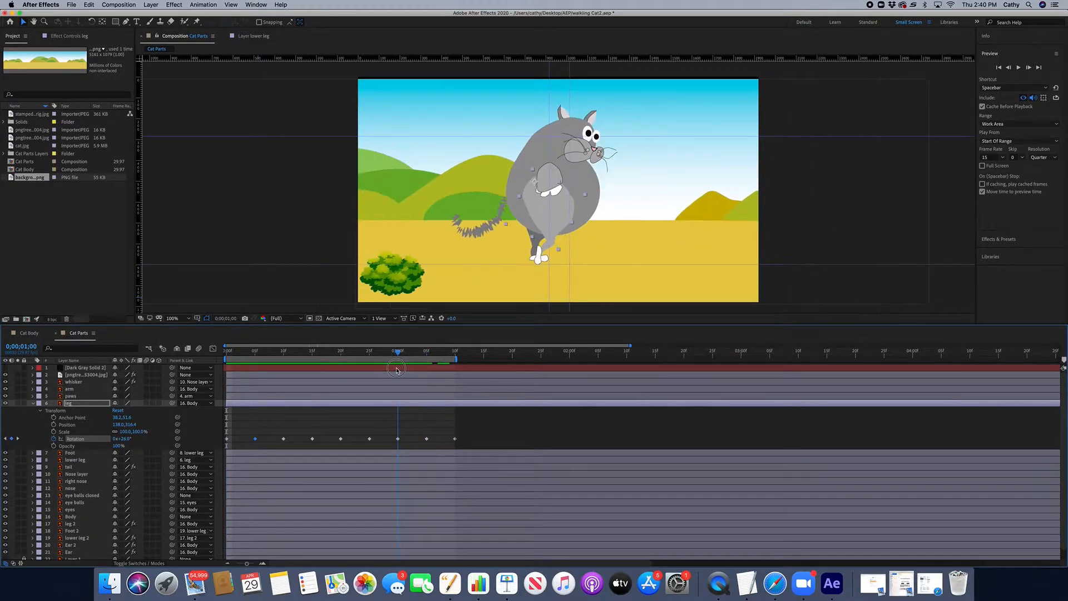
pyautogui.press('space')
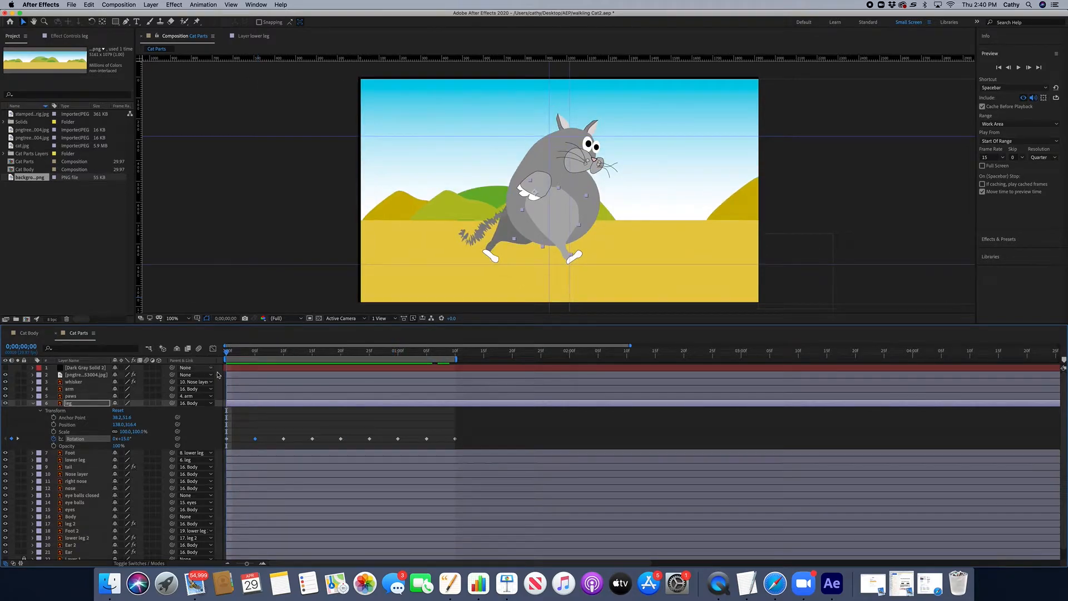
pyautogui.press('space')
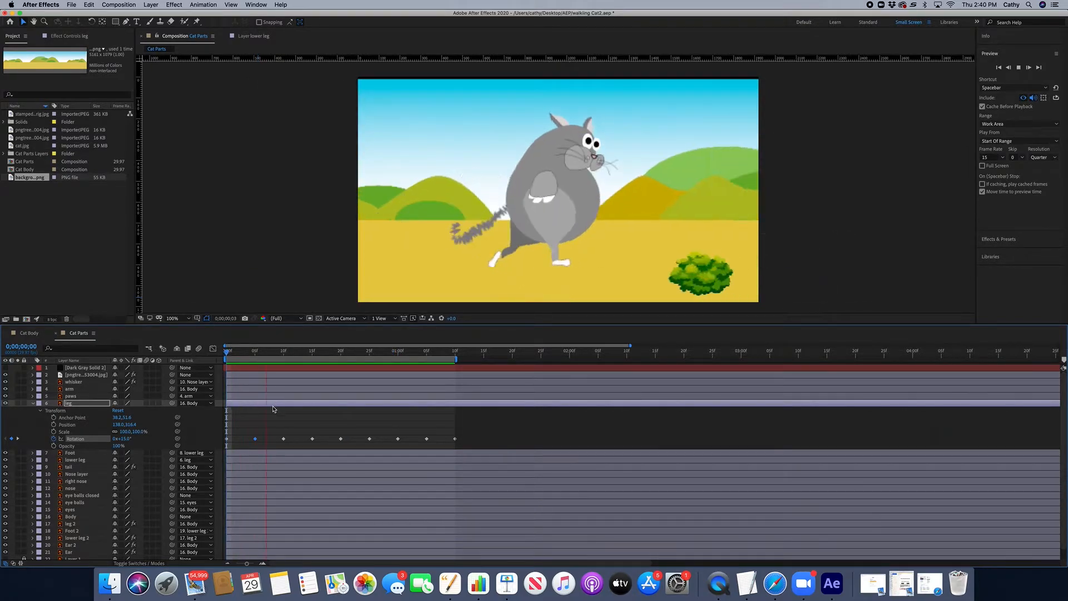
pyautogui.press('space')
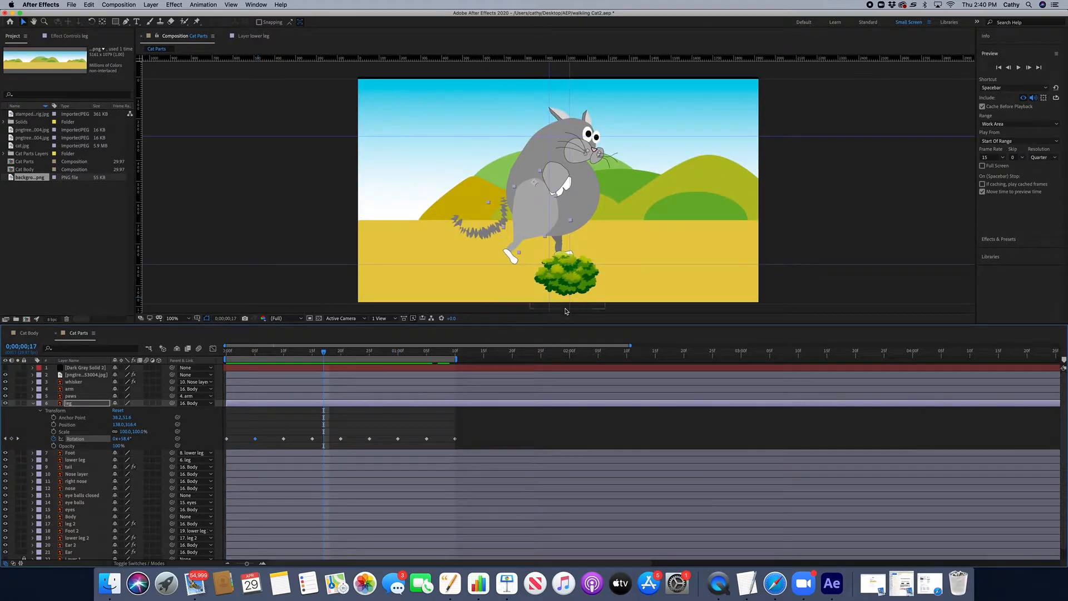
# Step: Toggle the composition viewer's rulers off and on again
pyautogui.click(236, 6)
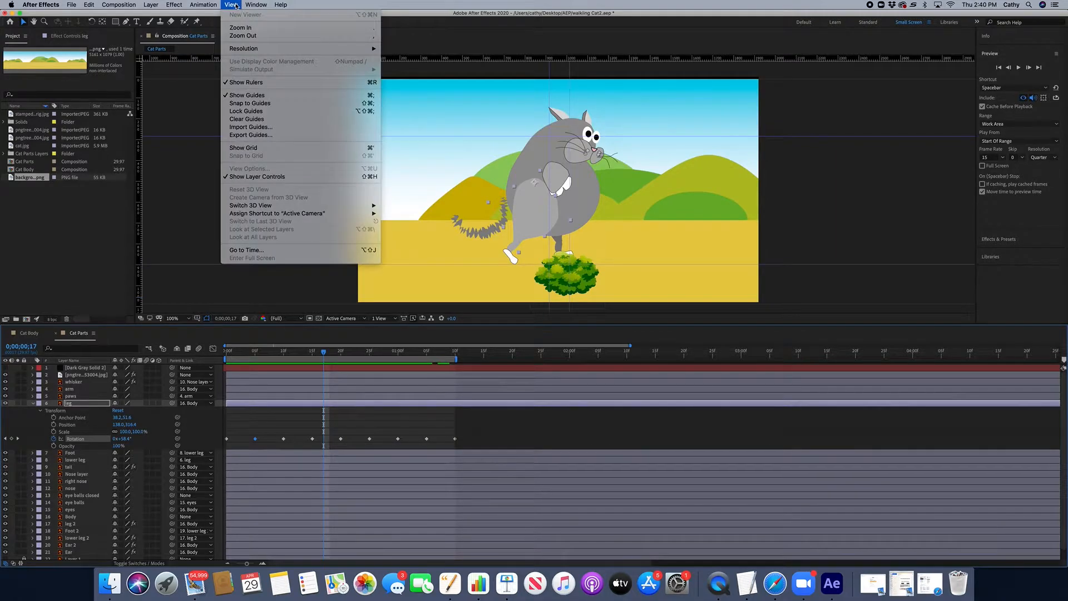
pyautogui.click(246, 81)
pyautogui.click(231, 5)
pyautogui.click(246, 82)
pyautogui.click(234, 4)
pyautogui.click(246, 82)
pyautogui.click(230, 4)
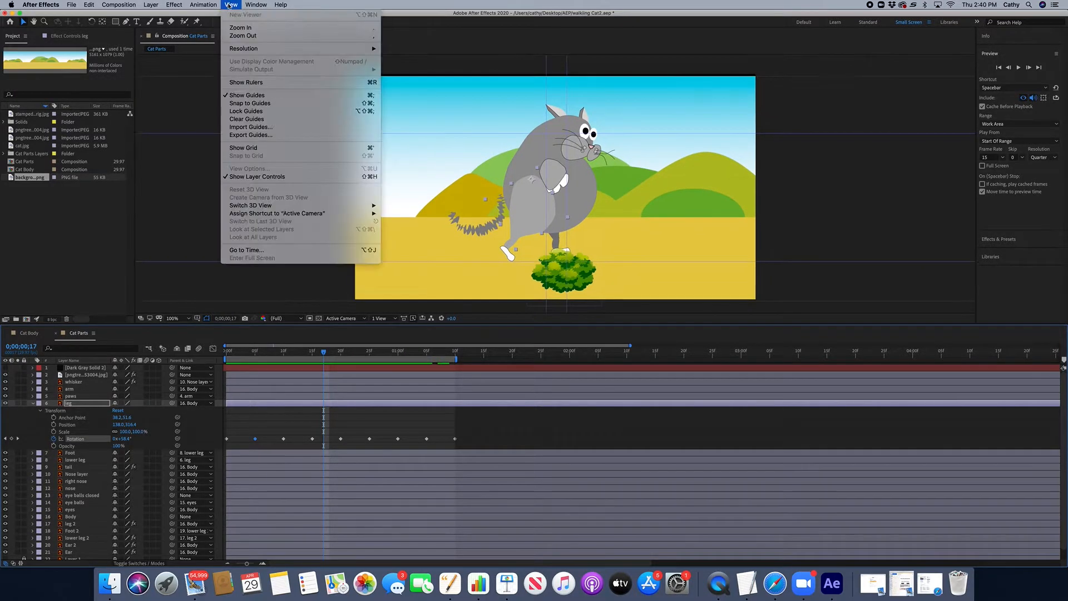
pyautogui.click(245, 83)
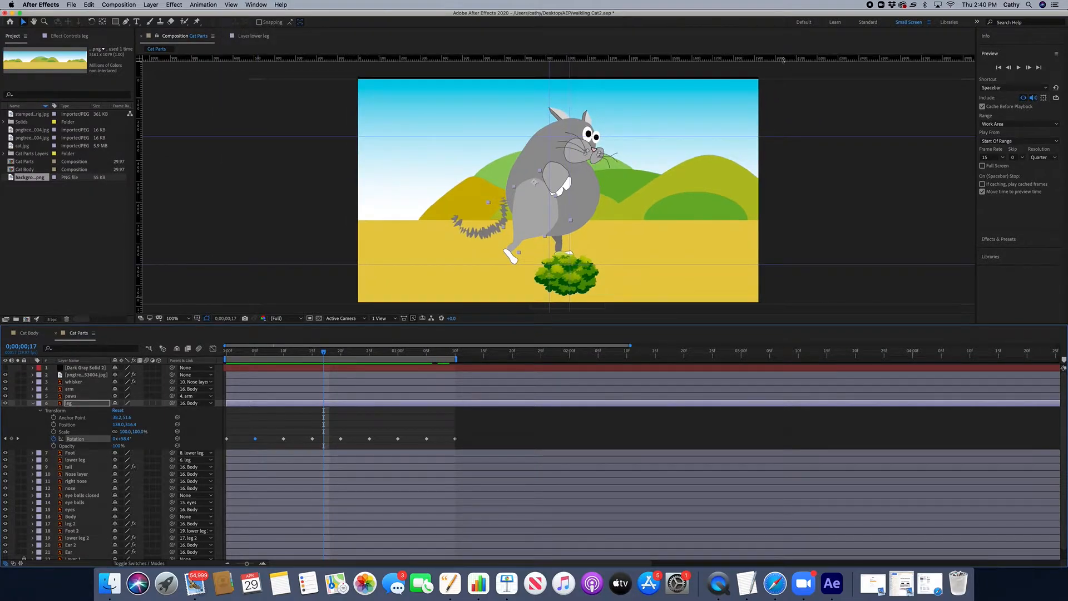
# Step: Drag guides out from the rulers and reposition them around the composition frame
pyautogui.moveTo(783, 58)
pyautogui.mouseDown()
pyautogui.moveTo(779, 117)
pyautogui.moveTo(782, 80)
pyautogui.mouseUp()
pyautogui.moveTo(139, 188)
pyautogui.mouseDown()
pyautogui.moveTo(443, 191)
pyautogui.moveTo(135, 179)
pyautogui.mouseUp()
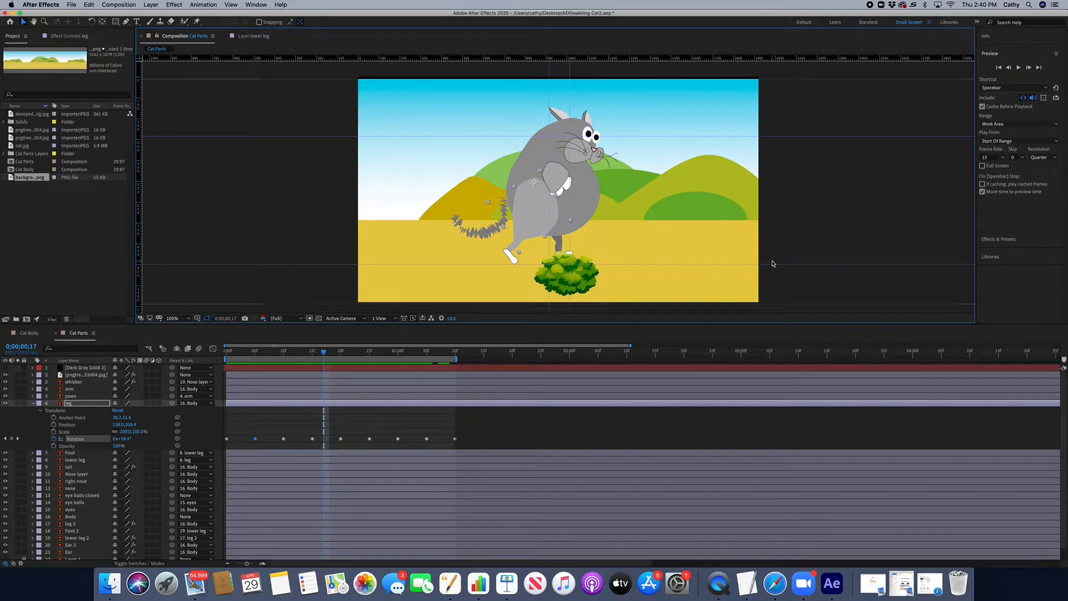
pyautogui.moveTo(773, 264); pyautogui.dragTo(794, 264)
pyautogui.moveTo(772, 135); pyautogui.dragTo(770, 134)
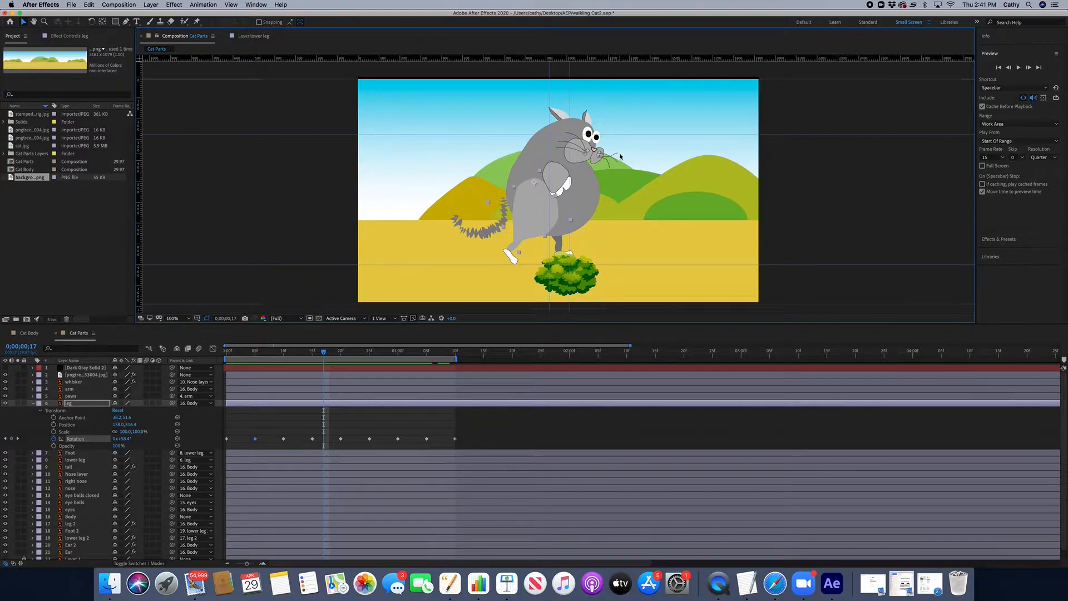
# Step: At the first frame, set the leg layer's rotation to 73°
pyautogui.click(228, 351)
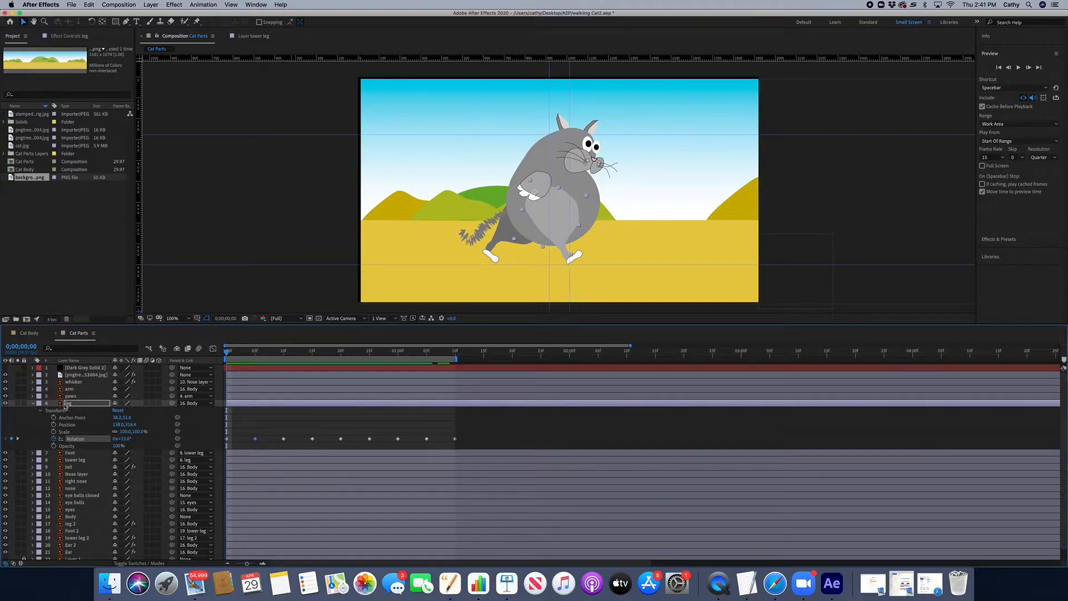
pyautogui.click(63, 404)
pyautogui.moveTo(127, 441)
pyautogui.mouseDown()
pyautogui.moveTo(172, 434)
pyautogui.moveTo(111, 438)
pyautogui.moveTo(140, 438)
pyautogui.moveTo(124, 438)
pyautogui.mouseUp()
pyautogui.moveTo(125, 438); pyautogui.dragTo(148, 438)
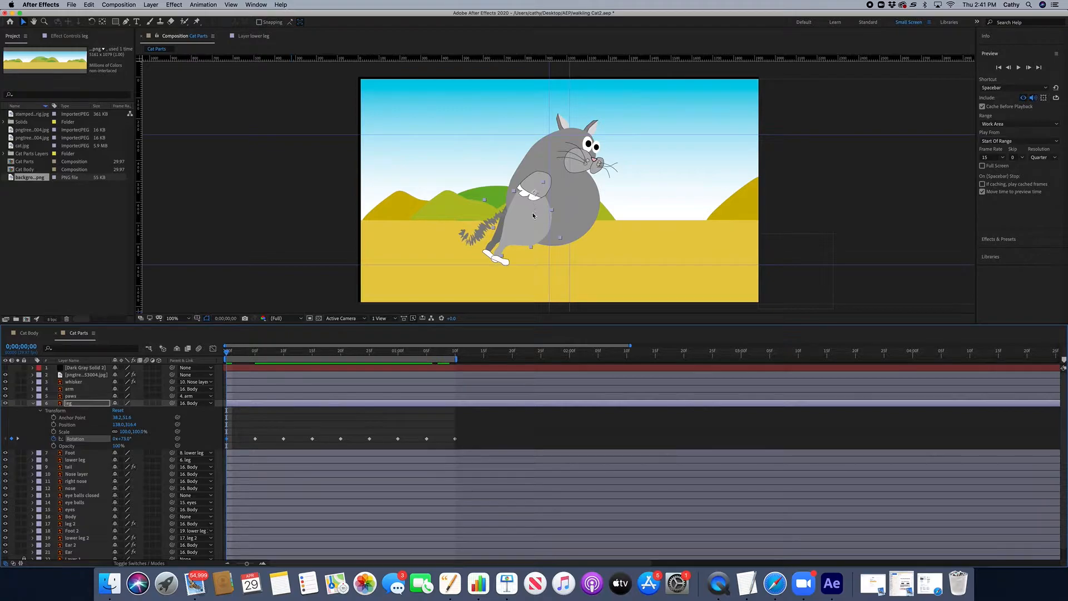
# Step: Try moving the leg's anchor point in its layer panel and re-rotating the leg, then undo both changes
pyautogui.doubleClick(531, 217)
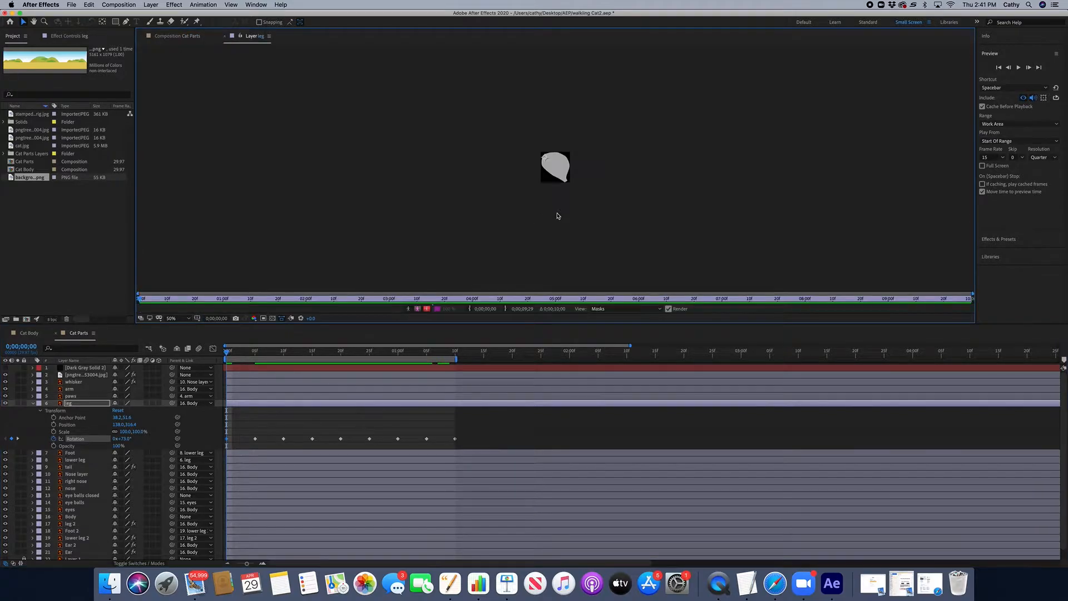
pyautogui.moveTo(545, 160); pyautogui.dragTo(560, 171)
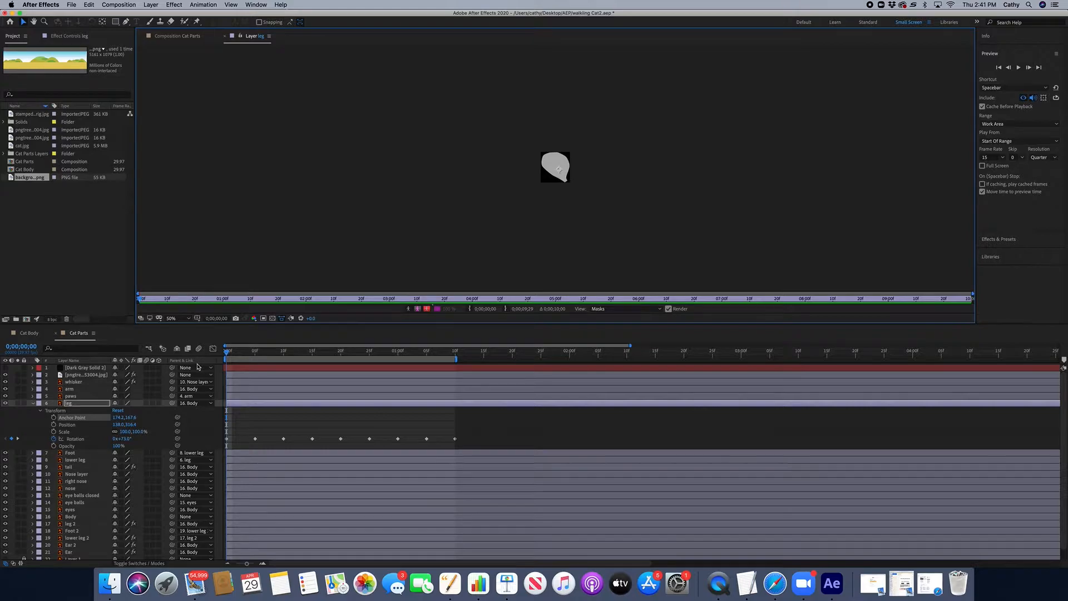
pyautogui.click(181, 37)
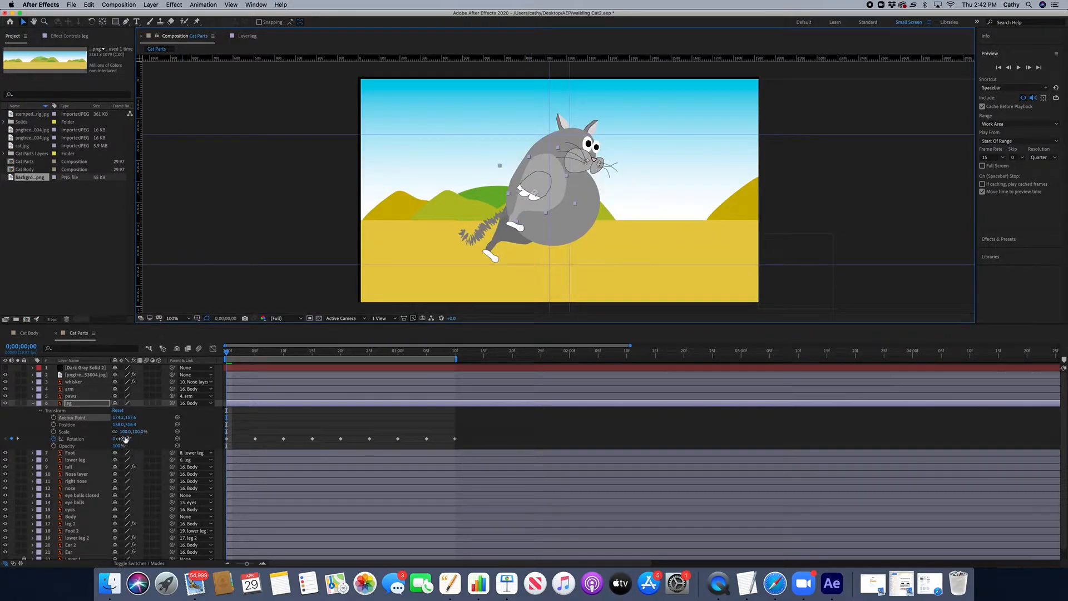
pyautogui.moveTo(125, 439)
pyautogui.mouseDown()
pyautogui.moveTo(262, 437)
pyautogui.moveTo(44, 438)
pyautogui.moveTo(298, 436)
pyautogui.moveTo(145, 442)
pyautogui.mouseUp()
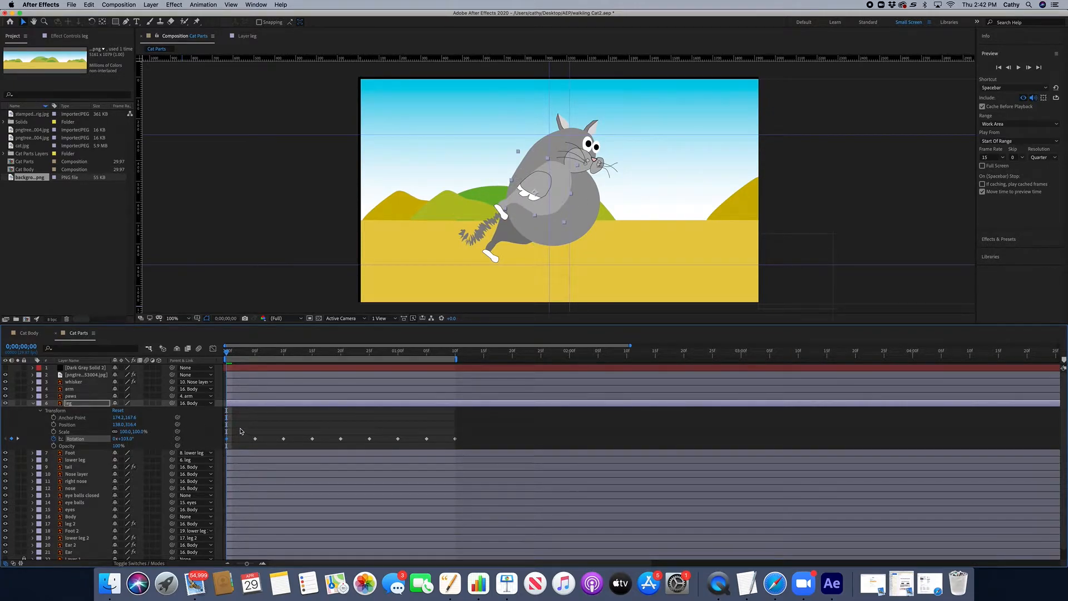
pyautogui.press('super+z')
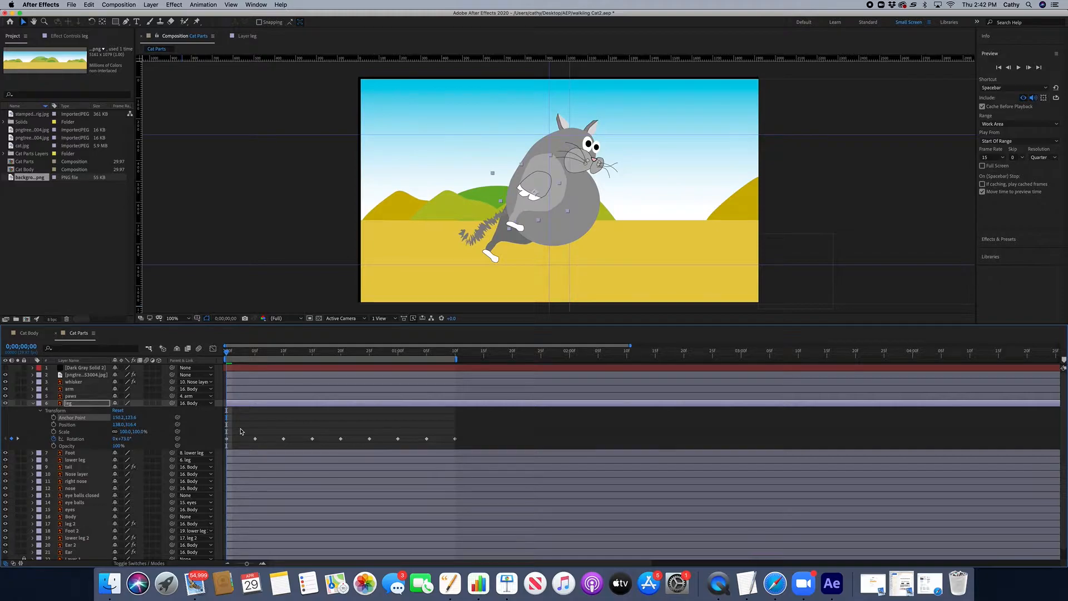
pyautogui.press('super+z')
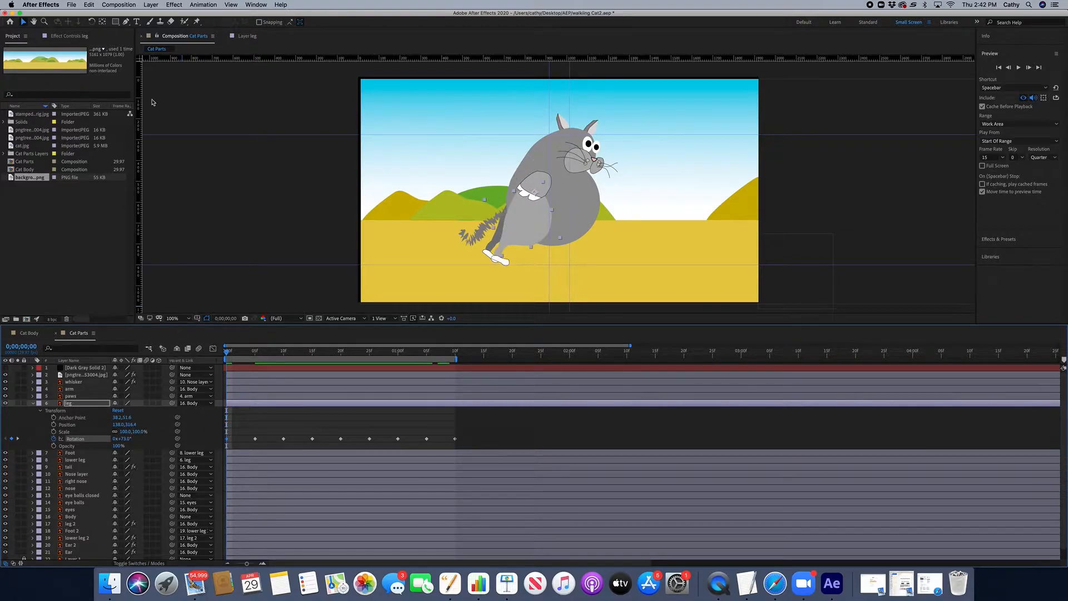
# Step: Try nudging the body layer's anchor point in its layer panel, then undo it
pyautogui.moveTo(295, 355); pyautogui.dragTo(204, 361)
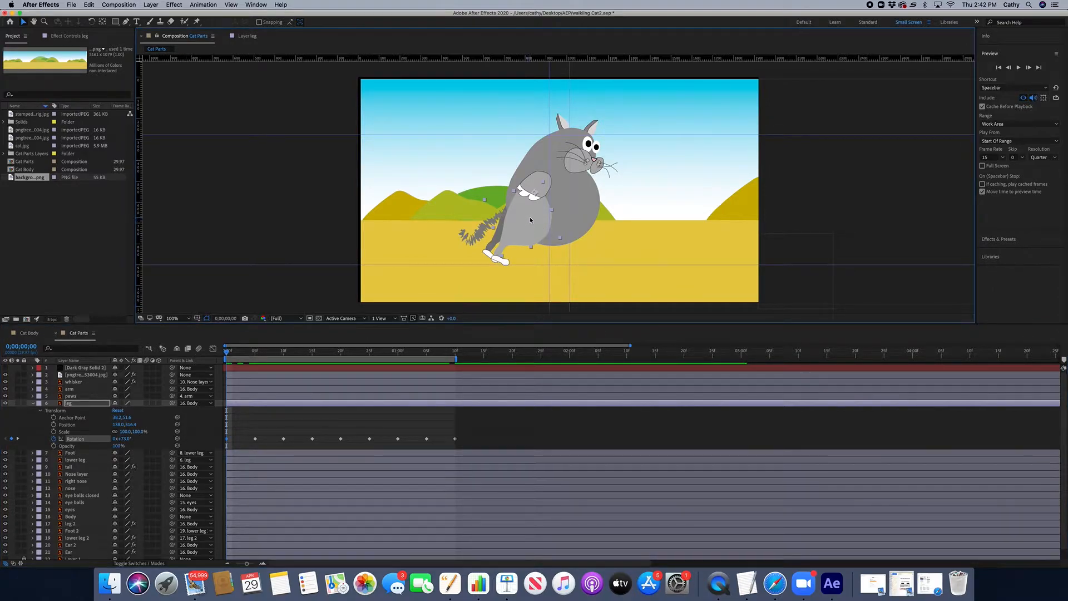
pyautogui.click(576, 190)
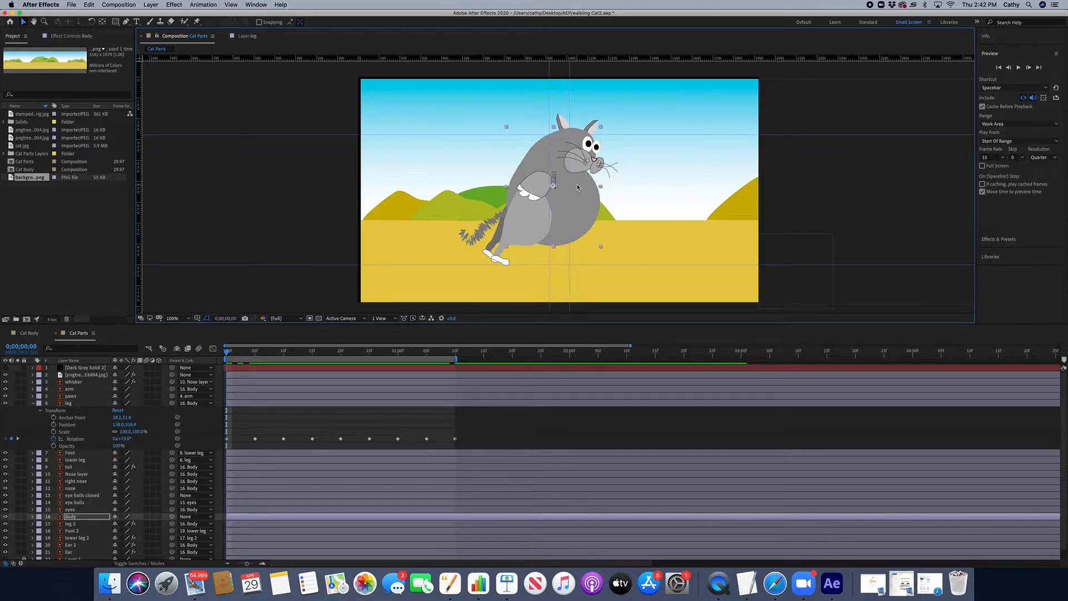
pyautogui.doubleClick(592, 213)
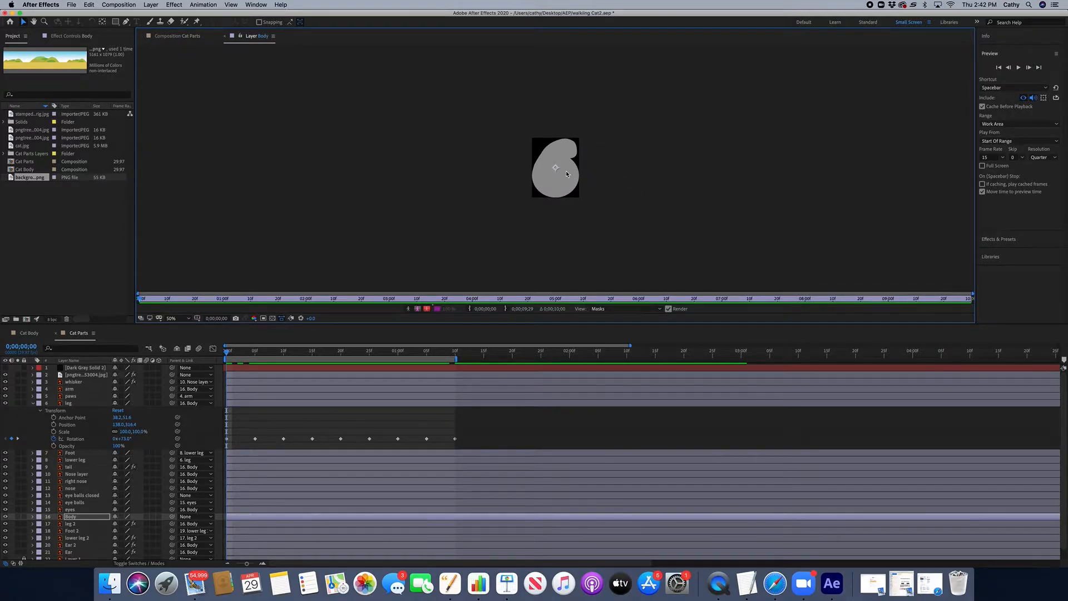
pyautogui.moveTo(555, 168)
pyautogui.mouseDown()
pyautogui.moveTo(566, 141)
pyautogui.moveTo(557, 168)
pyautogui.mouseUp()
pyautogui.press('super+z')
pyautogui.click(187, 36)
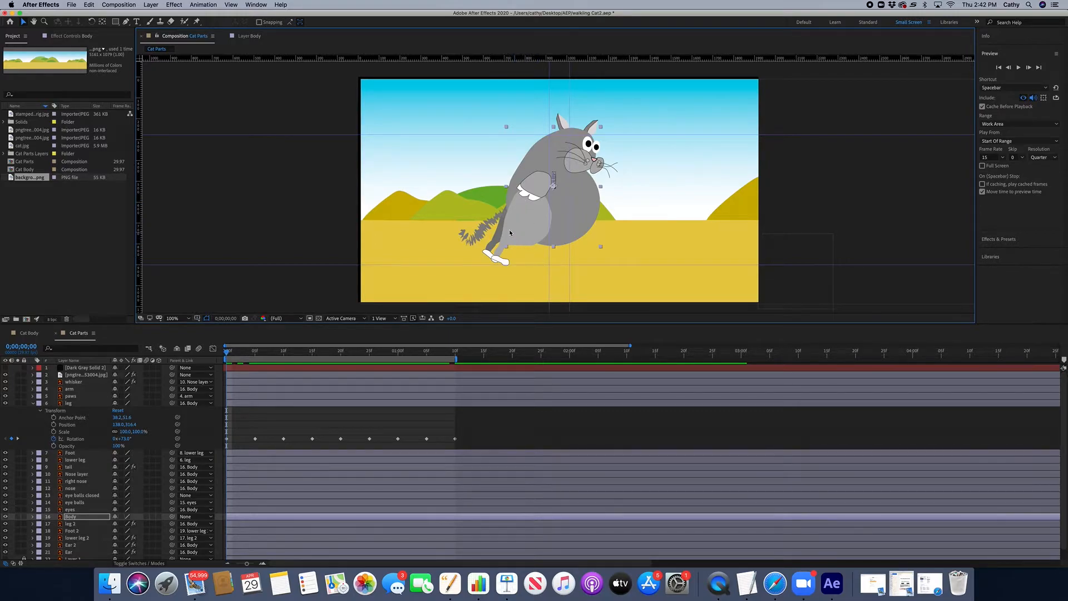
# Step: Examine the lower leg layer's transform properties and its anchor point in the layer panel
pyautogui.click(73, 403)
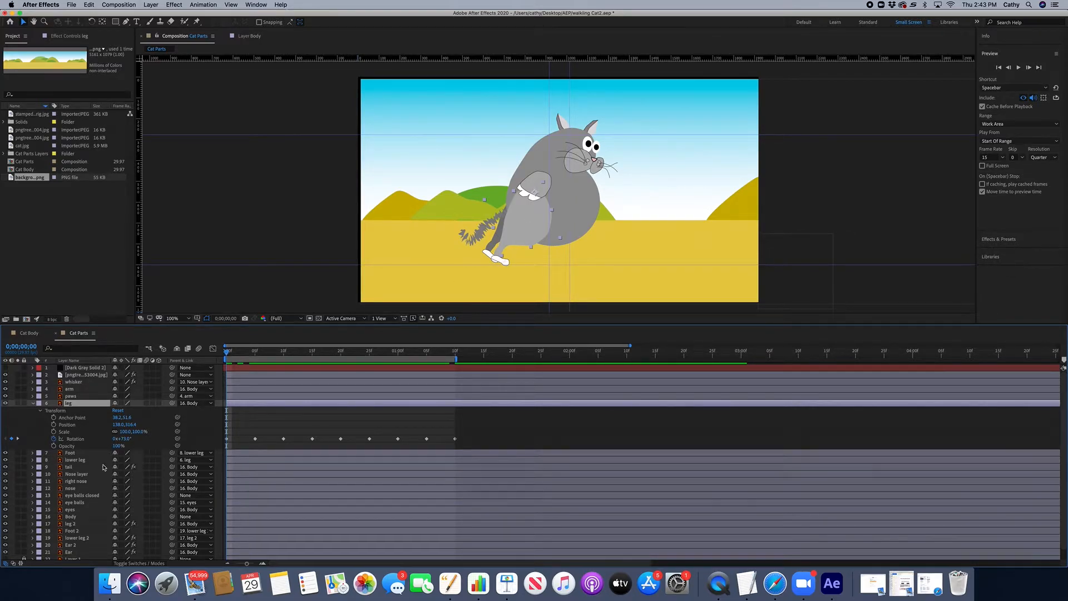
pyautogui.click(32, 460)
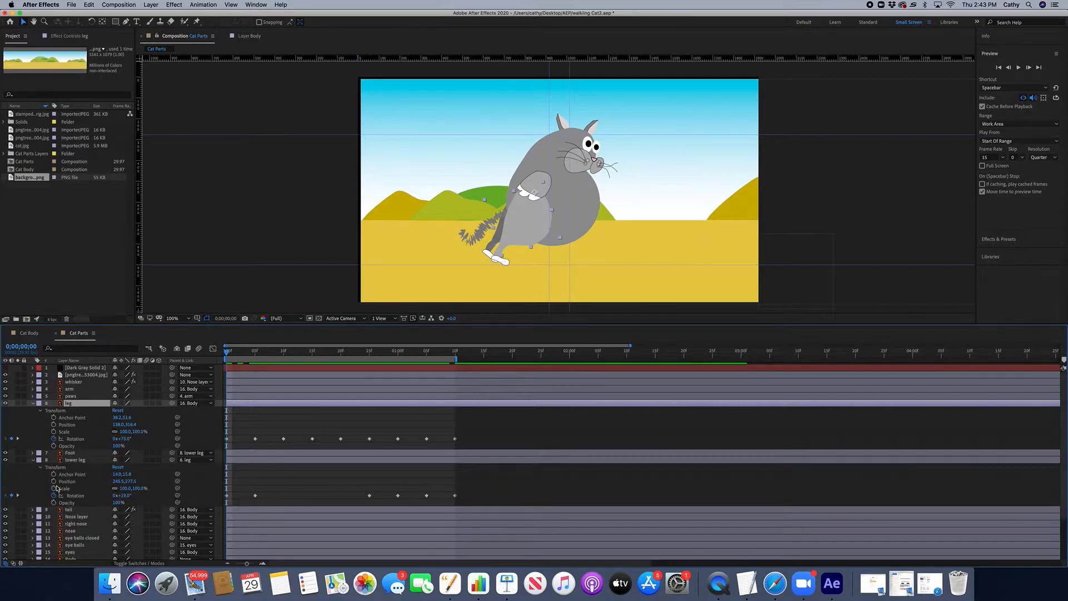
pyautogui.click(353, 460)
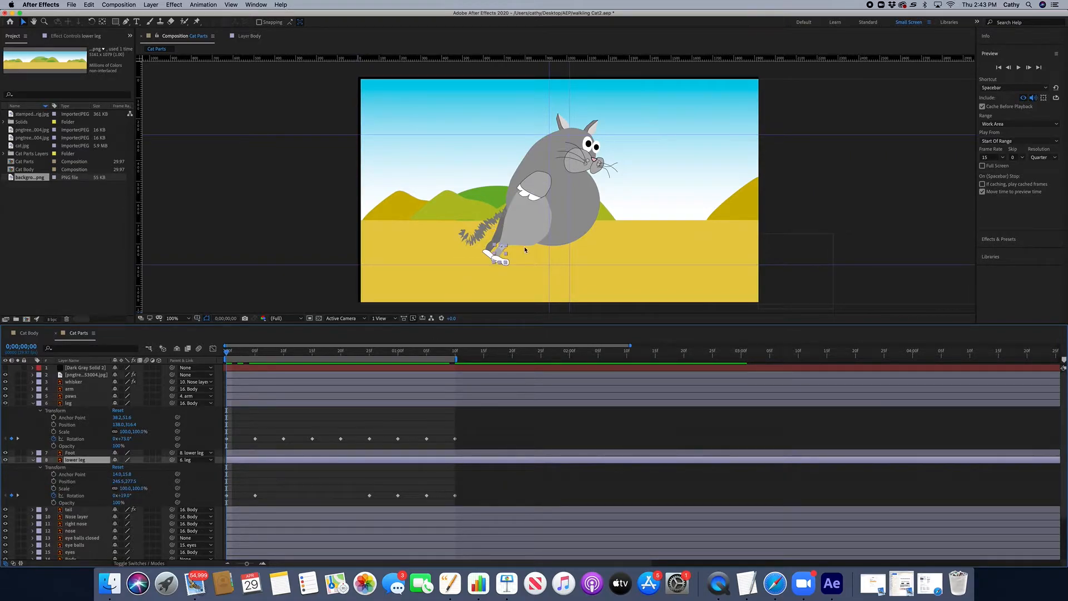
pyautogui.doubleClick(499, 254)
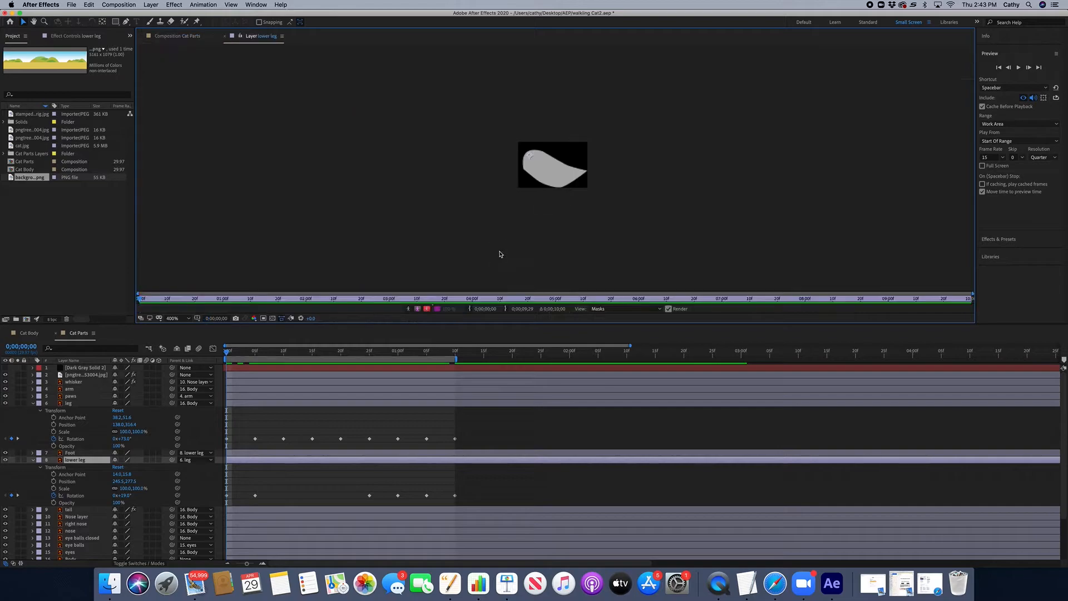
pyautogui.moveTo(530, 157); pyautogui.dragTo(528, 156)
pyautogui.press('super+z')
pyautogui.click(33, 461)
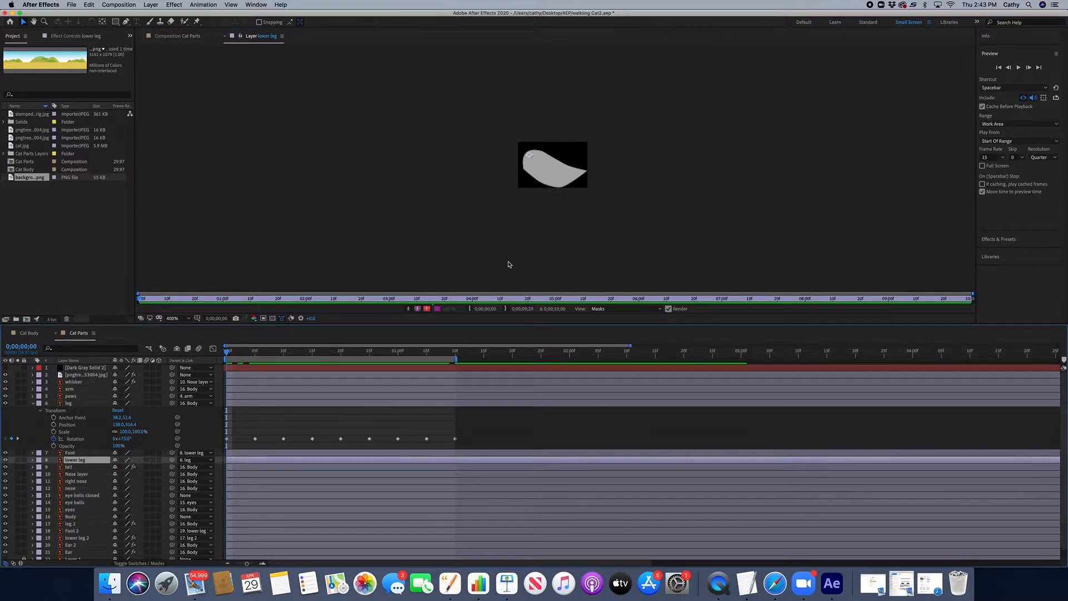
pyautogui.click(187, 36)
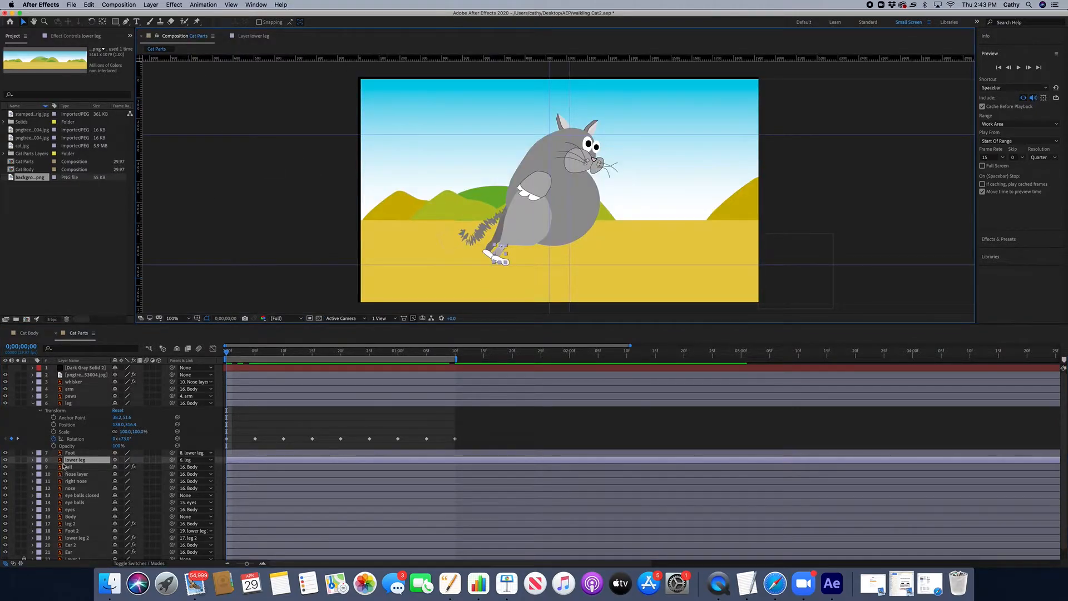
# Step: Examine the foot layer's transform properties and its anchor point in the layer panel
pyautogui.click(32, 452)
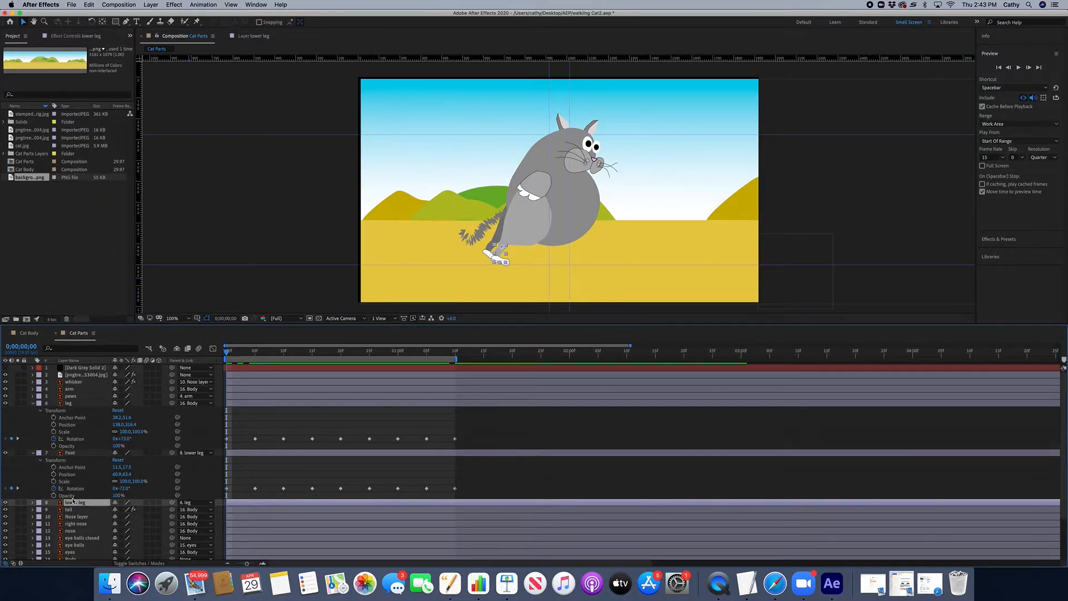
pyautogui.doubleClick(500, 259)
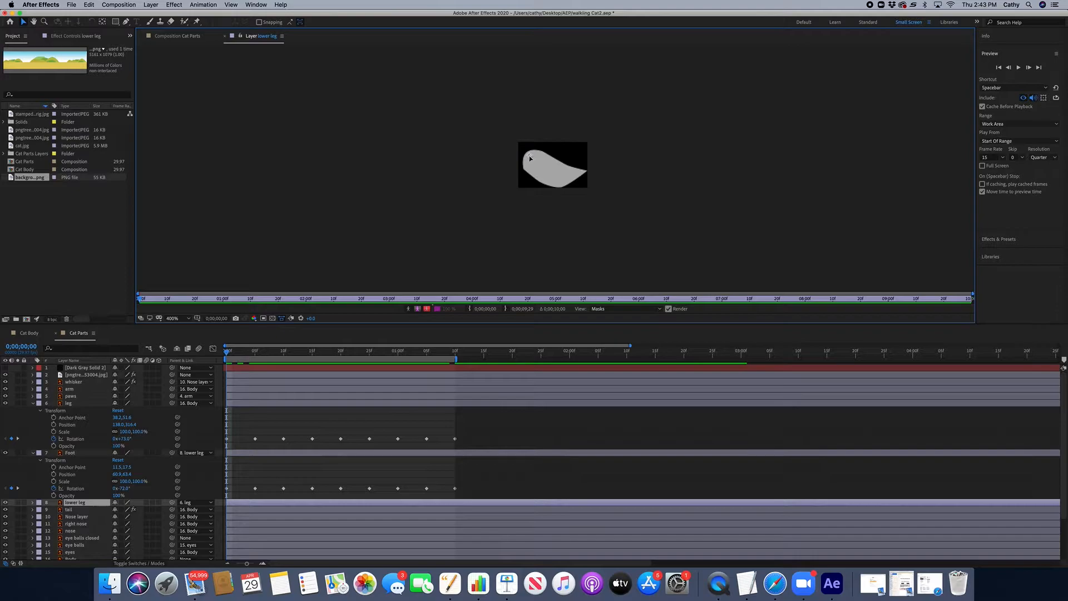
pyautogui.click(176, 37)
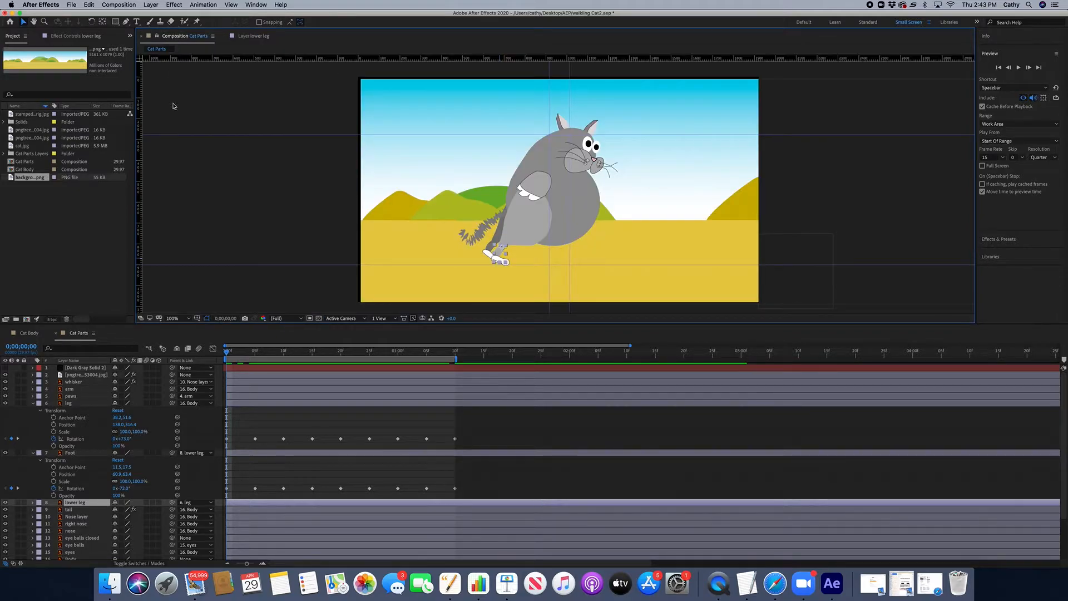
pyautogui.click(70, 453)
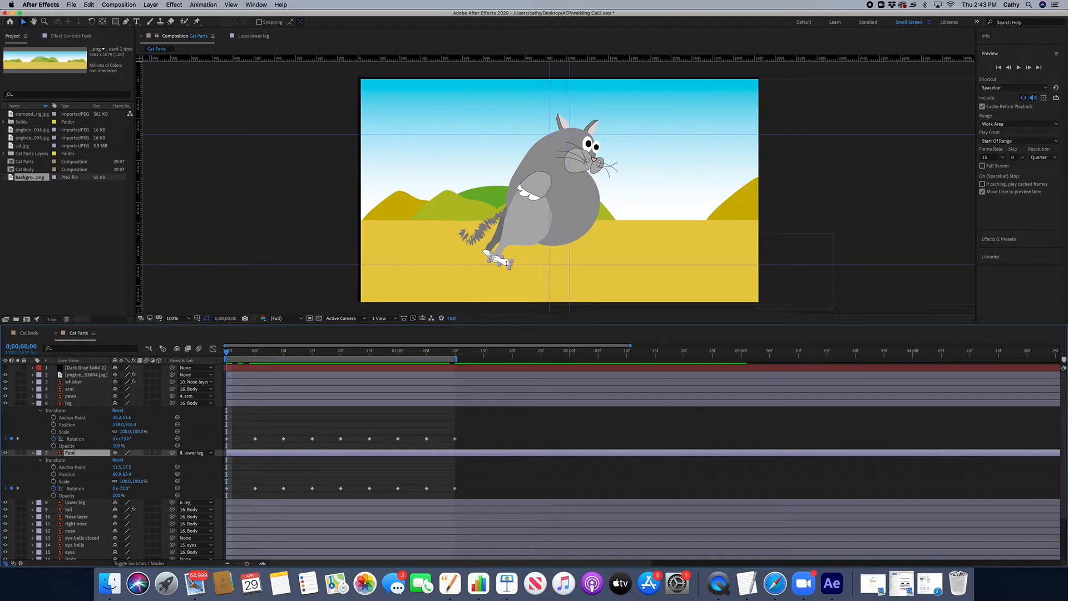
pyautogui.doubleClick(507, 265)
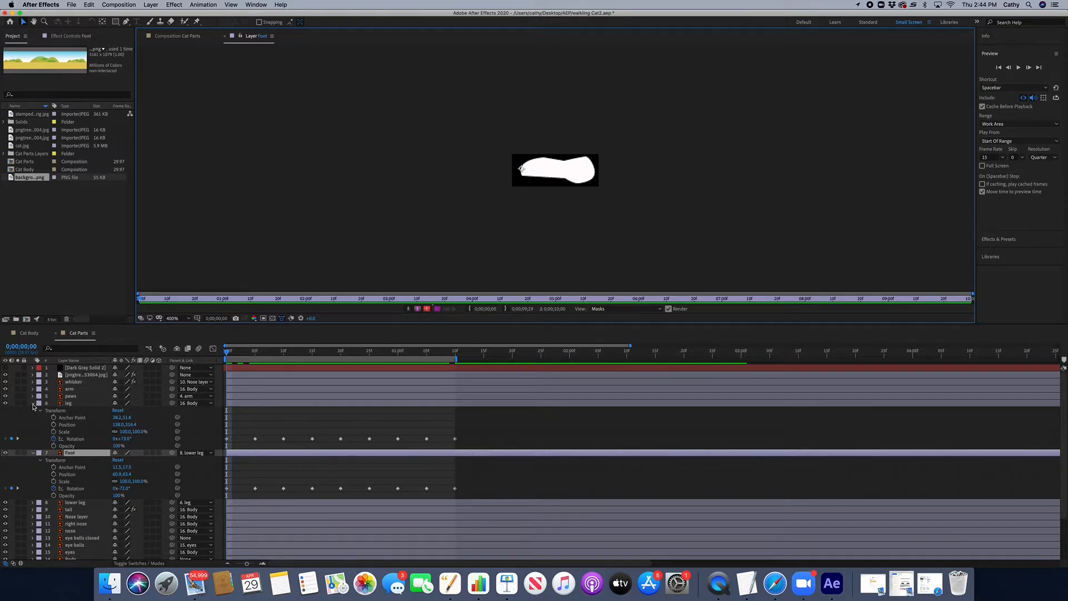
pyautogui.click(193, 36)
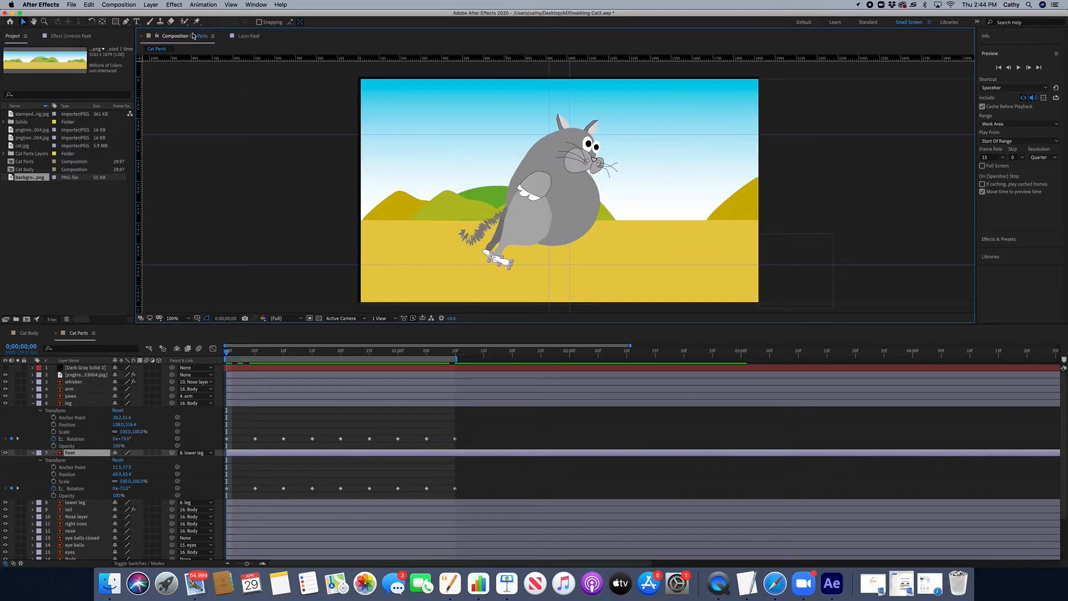
# Step: Revert the project to its last saved version
pyautogui.moveTo(240, 354); pyautogui.dragTo(221, 353)
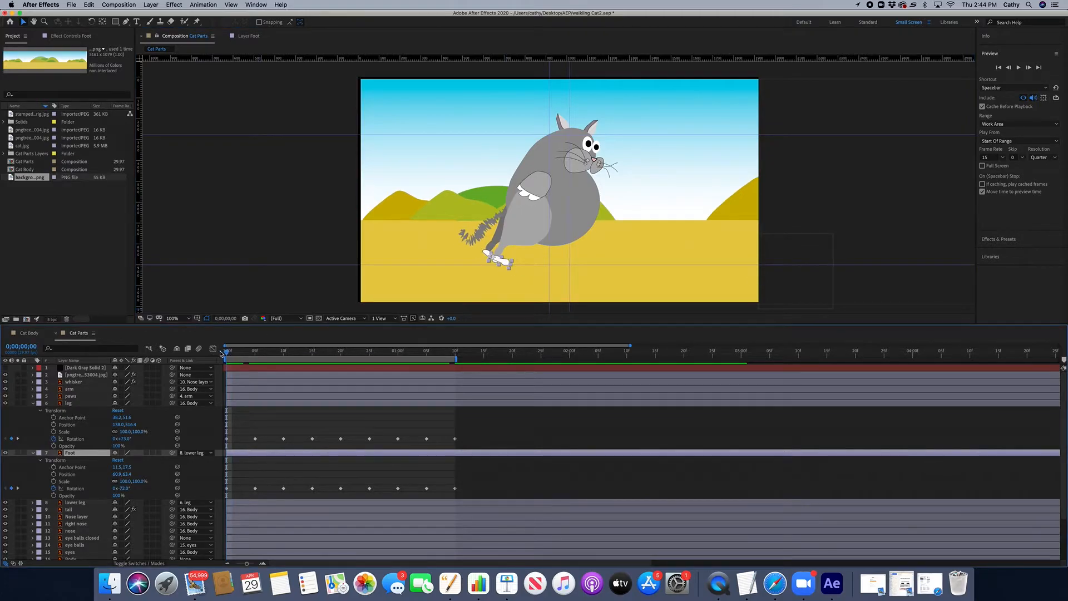
pyautogui.click(71, 5)
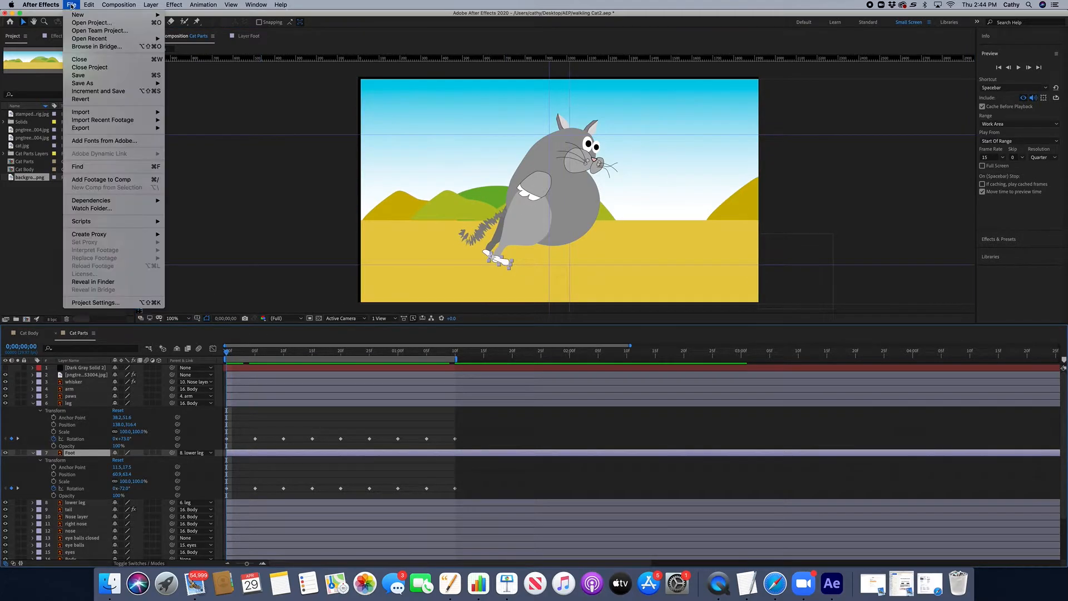
pyautogui.click(89, 99)
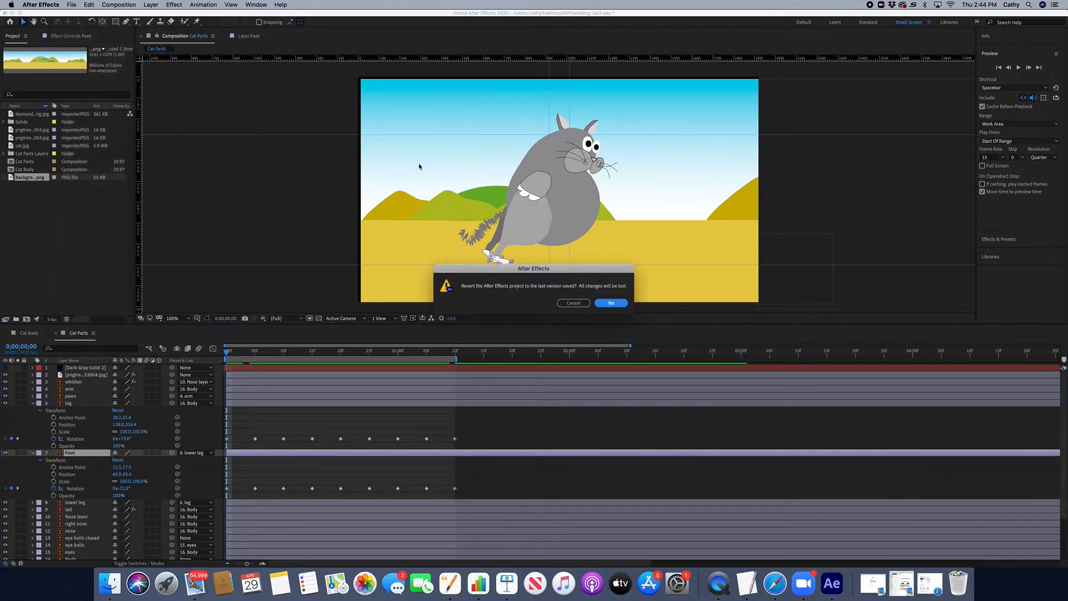
pyautogui.click(616, 306)
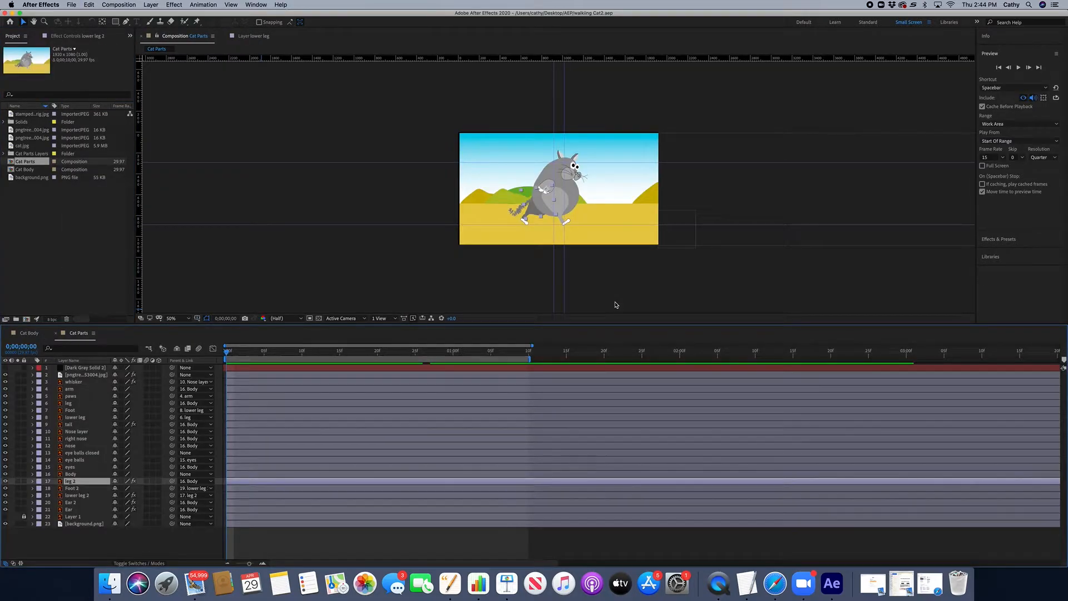
# Step: Expand the leg layer's transform properties and play back the walk cycle preview
pyautogui.click(71, 4)
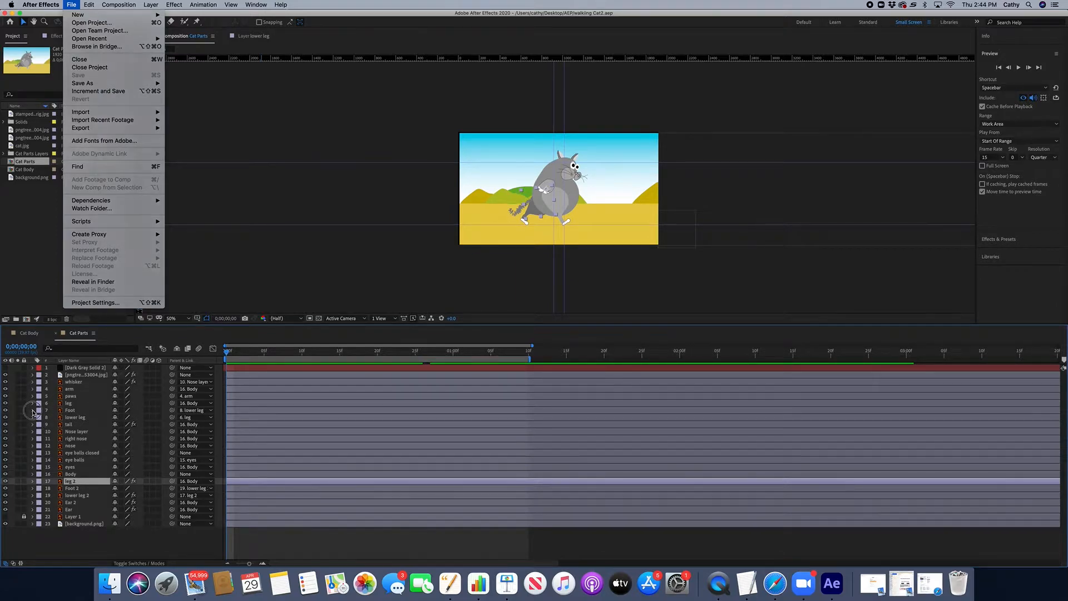
pyautogui.click(32, 415)
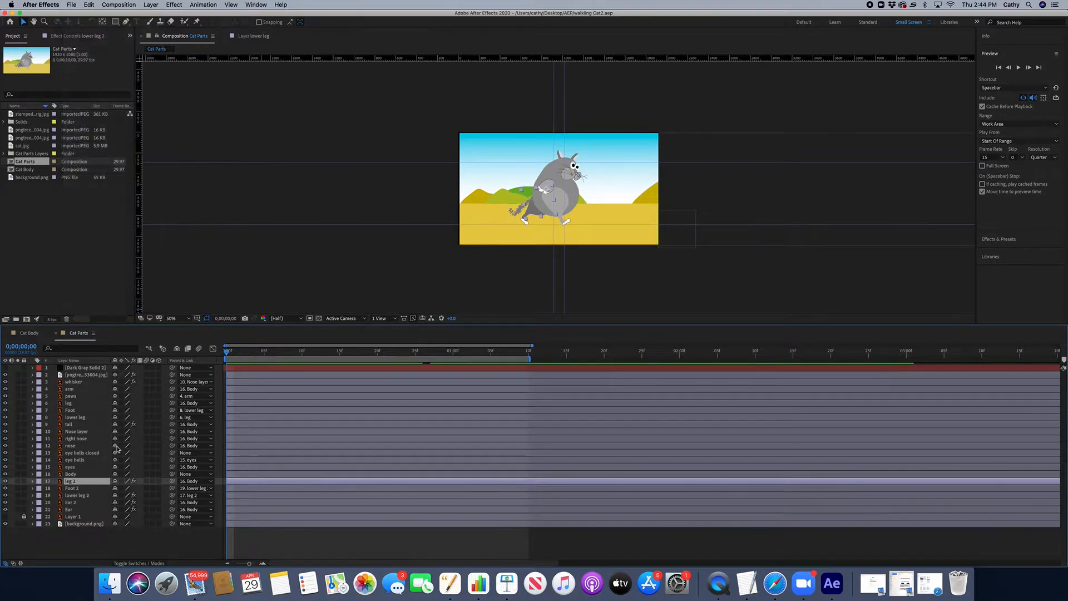
pyautogui.click(33, 404)
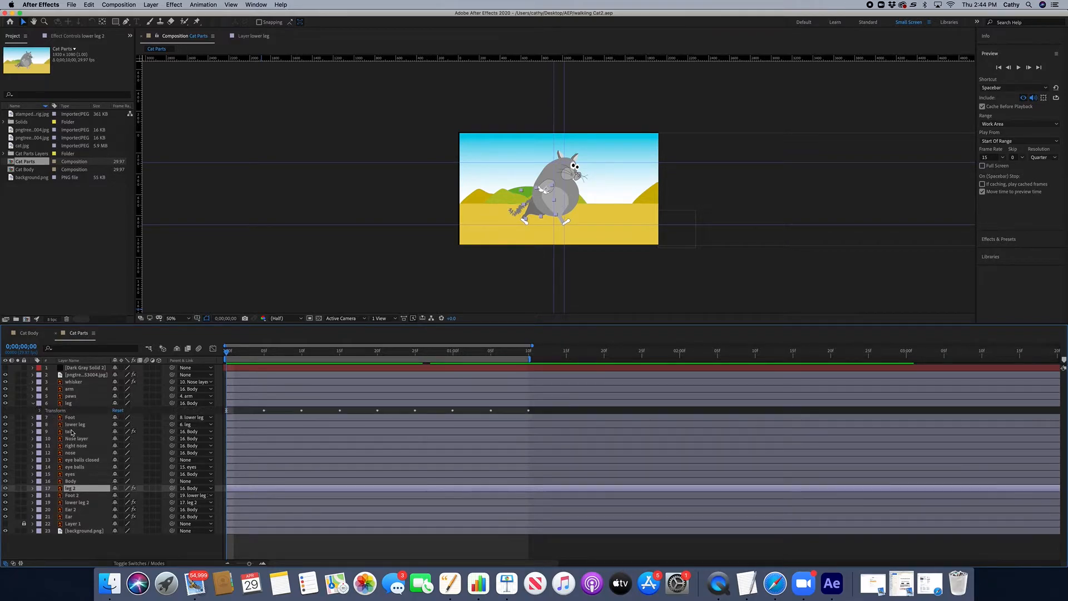
pyautogui.click(40, 411)
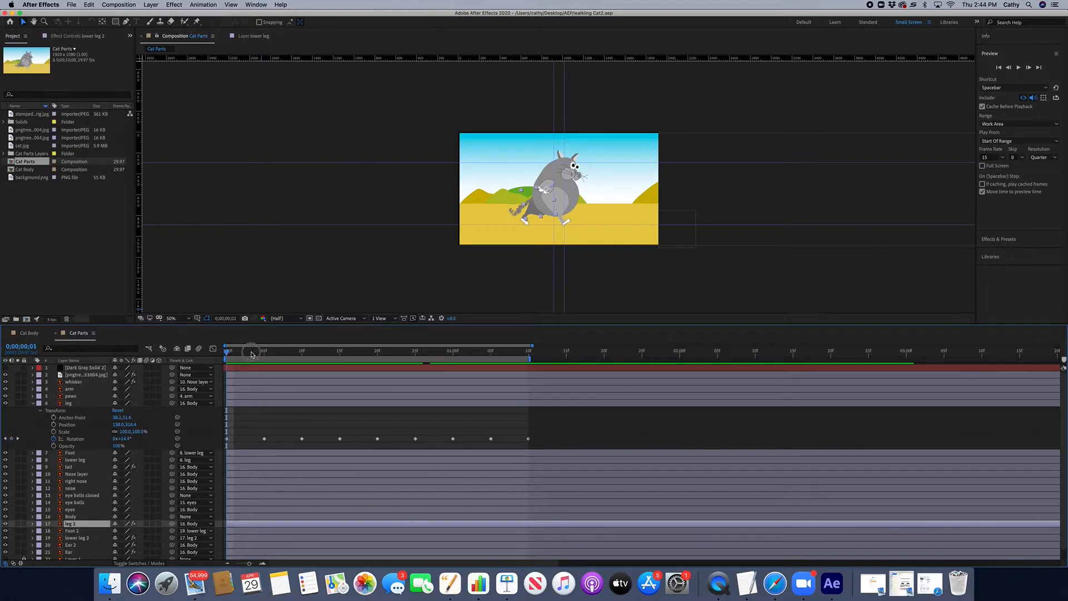
pyautogui.press('space')
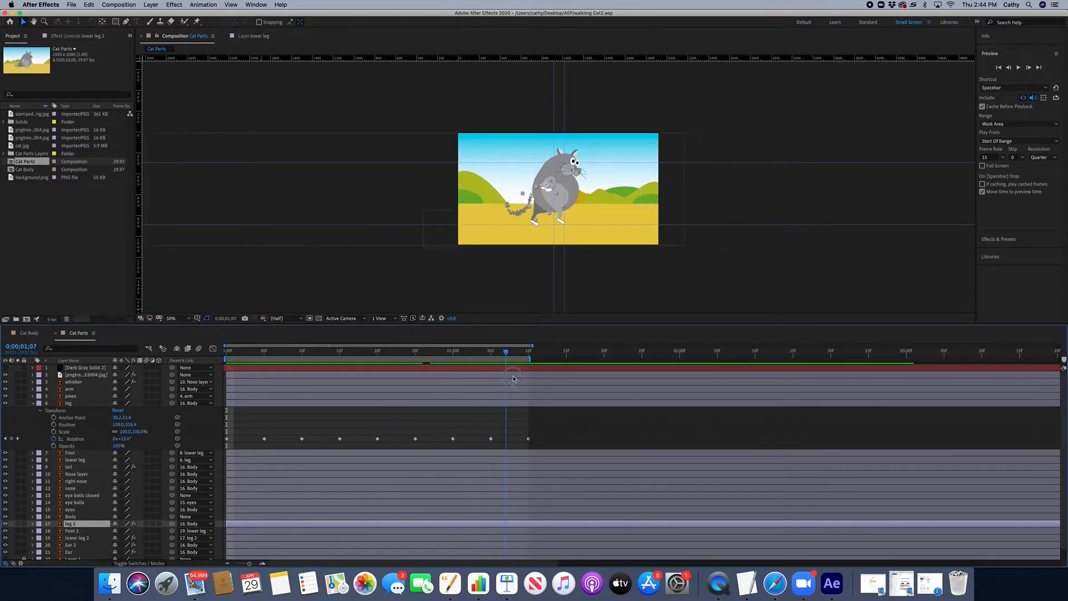
pyautogui.moveTo(269, 370); pyautogui.dragTo(200, 393)
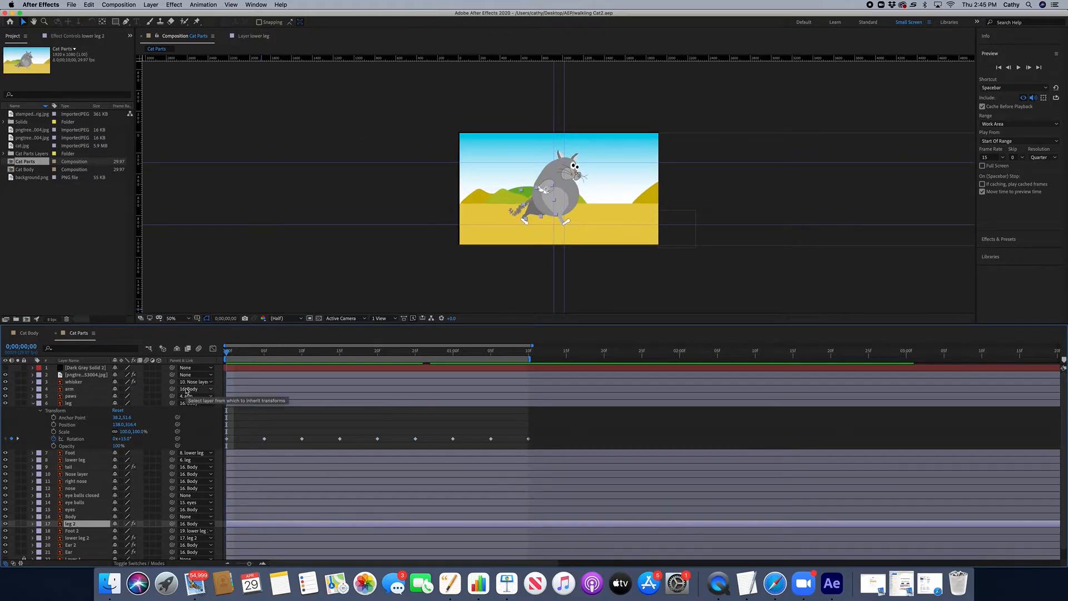
pyautogui.click(249, 354)
pyautogui.press('space')
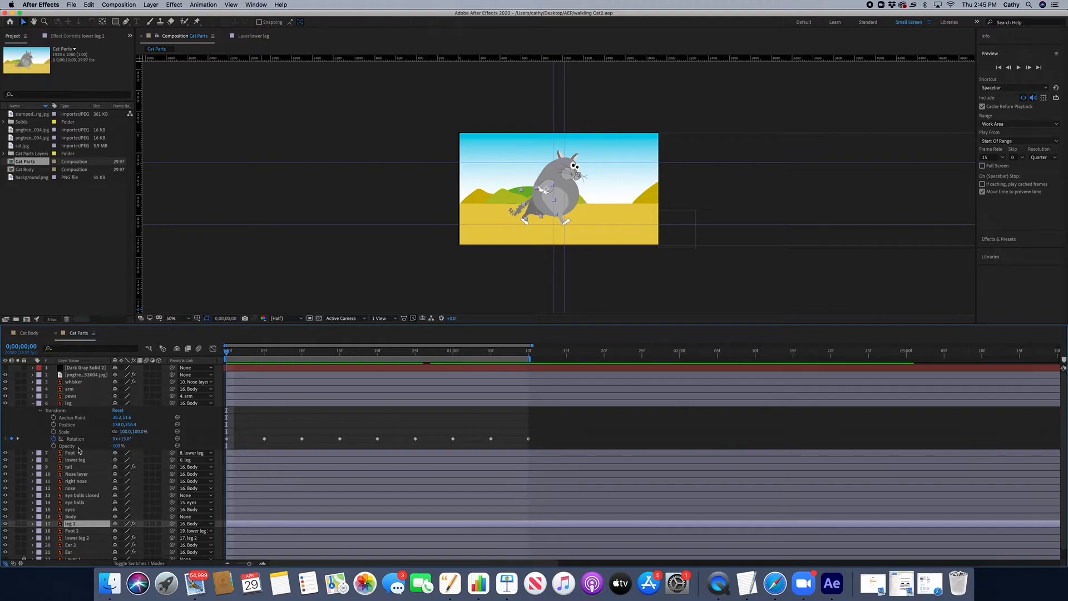
# Step: Expand the foot layer's transform and set its rotation at frame 5 to -60°
pyautogui.click(33, 453)
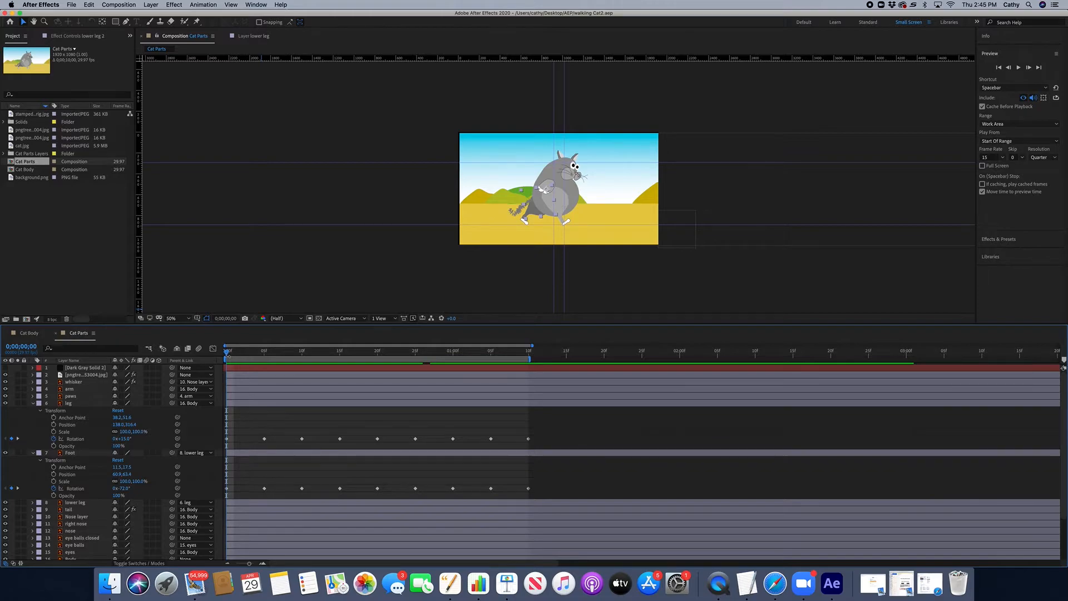
pyautogui.moveTo(226, 354); pyautogui.dragTo(263, 355)
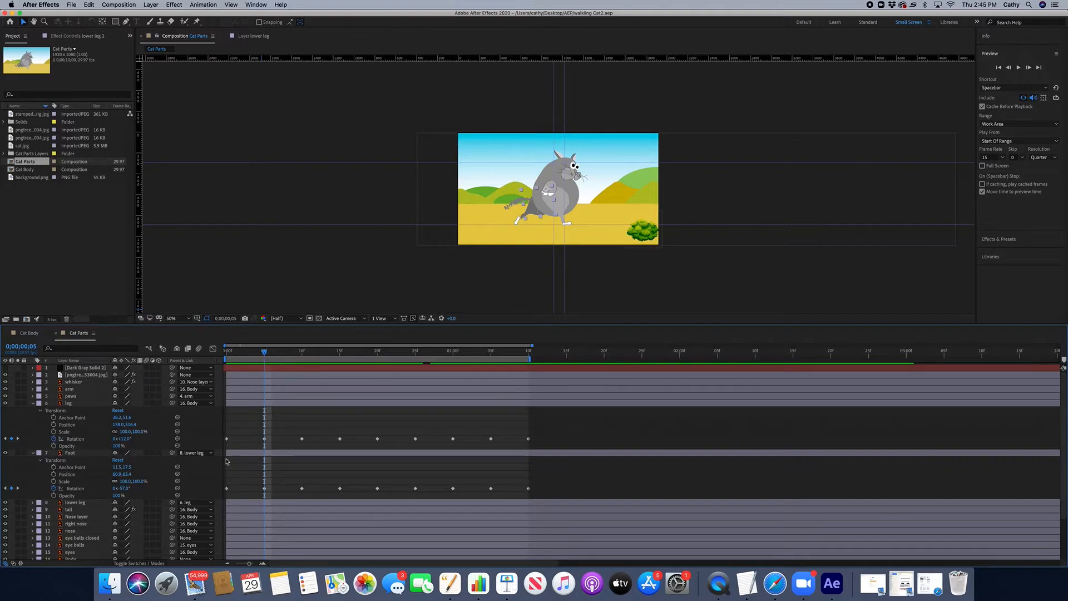
pyautogui.moveTo(125, 488)
pyautogui.mouseDown()
pyautogui.moveTo(134, 488)
pyautogui.moveTo(117, 488)
pyautogui.mouseUp()
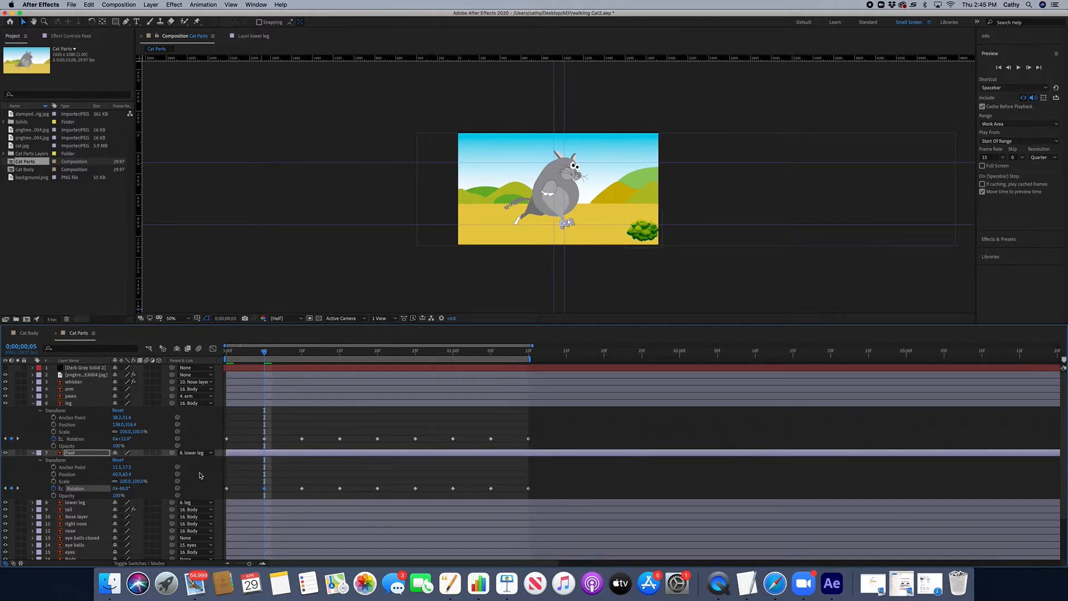
# Step: Adjust the foot layer's rotation at frame 2
pyautogui.moveTo(264, 355); pyautogui.dragTo(241, 354)
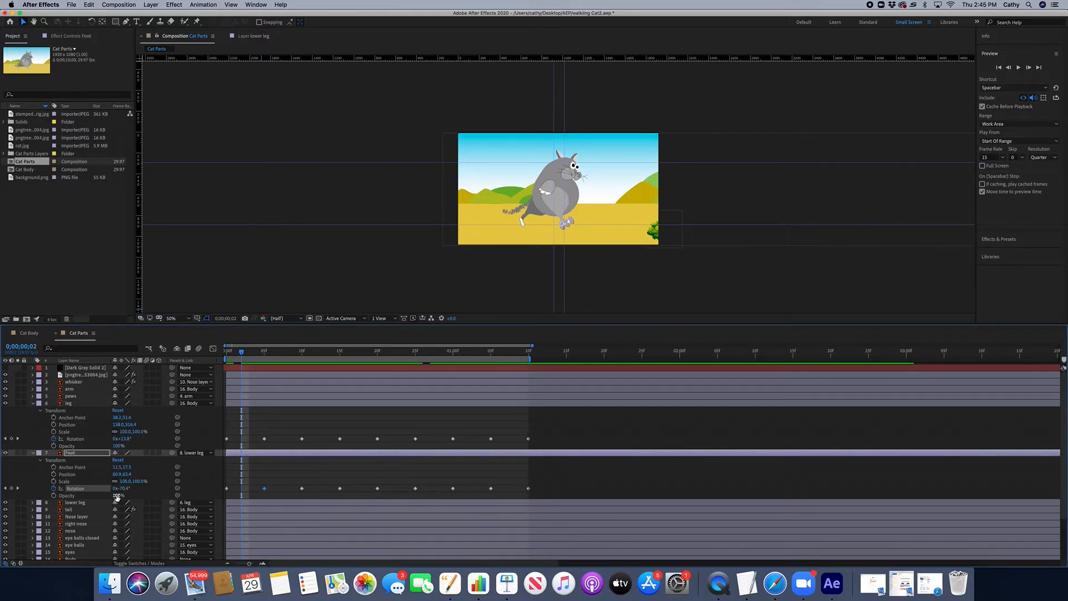
pyautogui.moveTo(121, 489)
pyautogui.mouseDown()
pyautogui.moveTo(145, 488)
pyautogui.moveTo(130, 488)
pyautogui.moveTo(134, 473)
pyautogui.moveTo(165, 472)
pyautogui.moveTo(127, 473)
pyautogui.mouseUp()
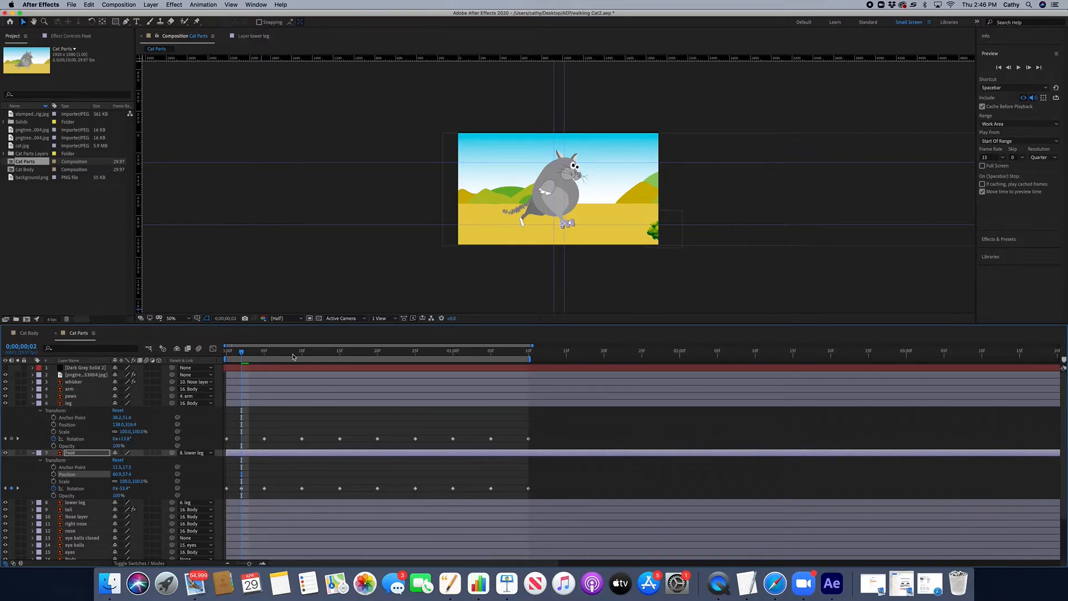
# Step: Scrub through the first frames of the timeline to review the foot's motion
pyautogui.click(254, 354)
pyautogui.moveTo(254, 354)
pyautogui.mouseDown()
pyautogui.moveTo(296, 357)
pyautogui.moveTo(218, 352)
pyautogui.moveTo(264, 353)
pyautogui.mouseUp()
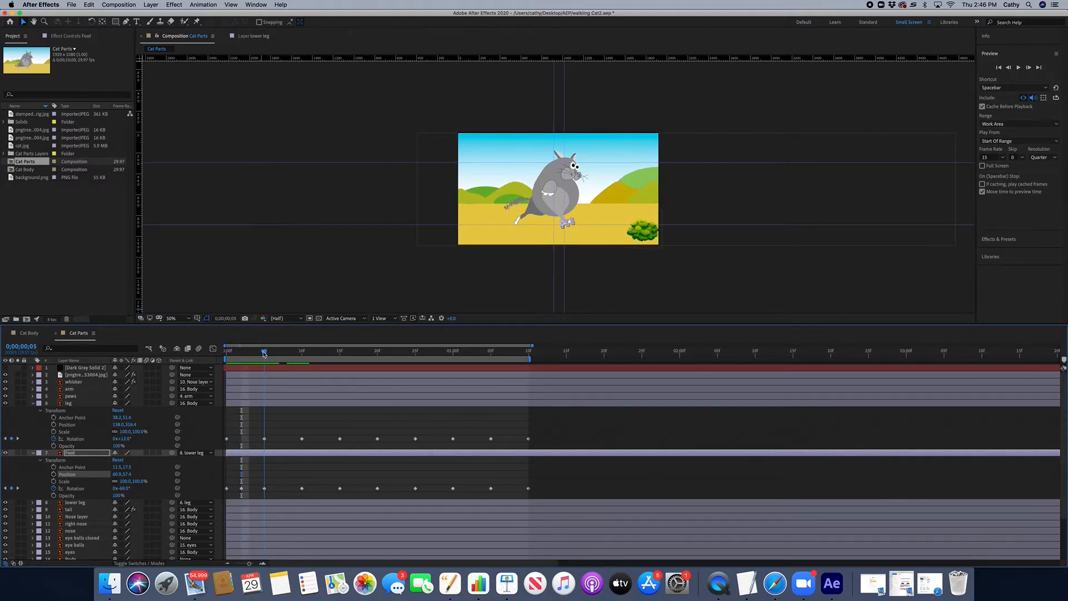
pyautogui.click(569, 227)
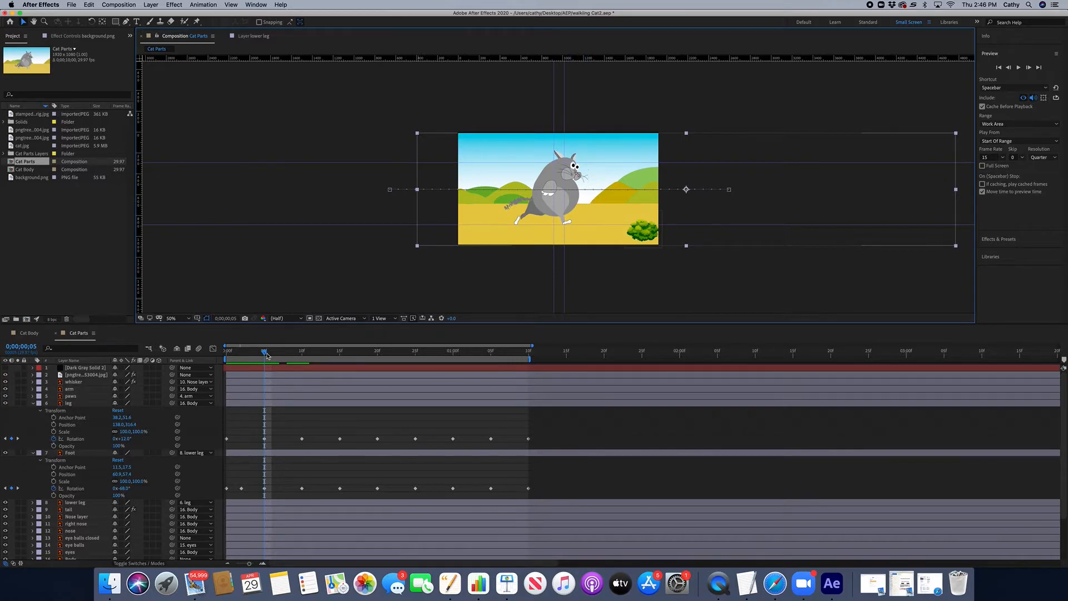
pyautogui.moveTo(268, 355); pyautogui.dragTo(302, 356)
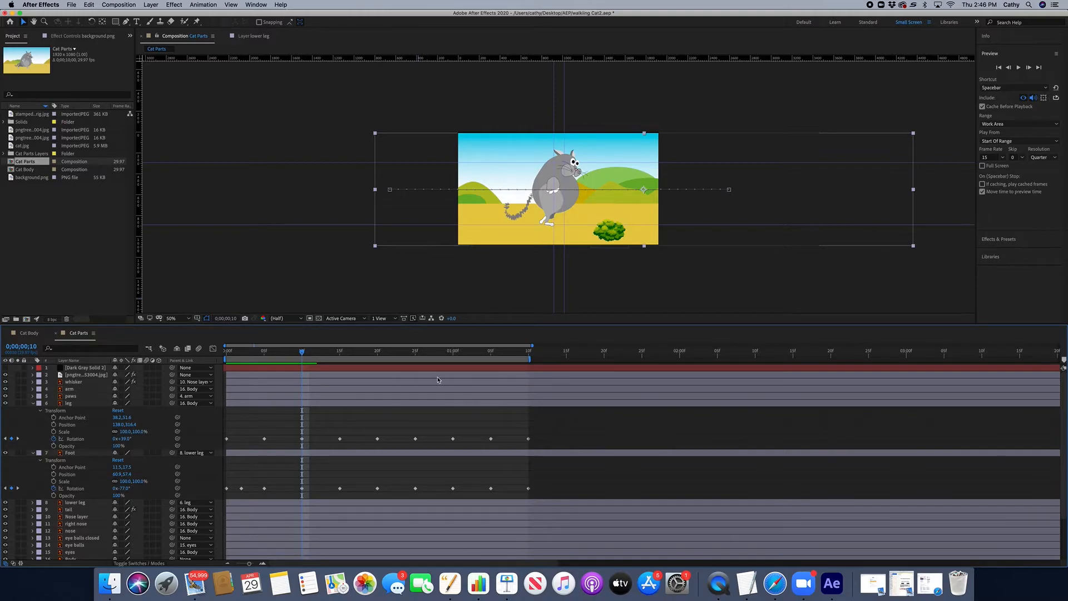
pyautogui.moveTo(303, 356); pyautogui.dragTo(196, 366)
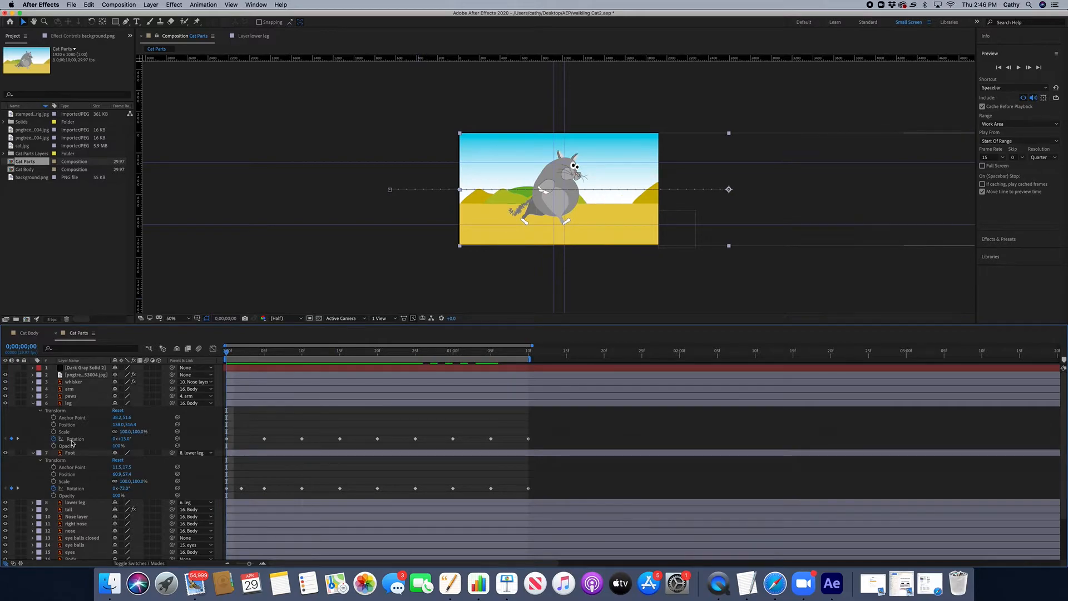
# Step: Collapse the leg and foot layers, and temporarily hide the Body layer while scrubbing to check the legs
pyautogui.click(33, 403)
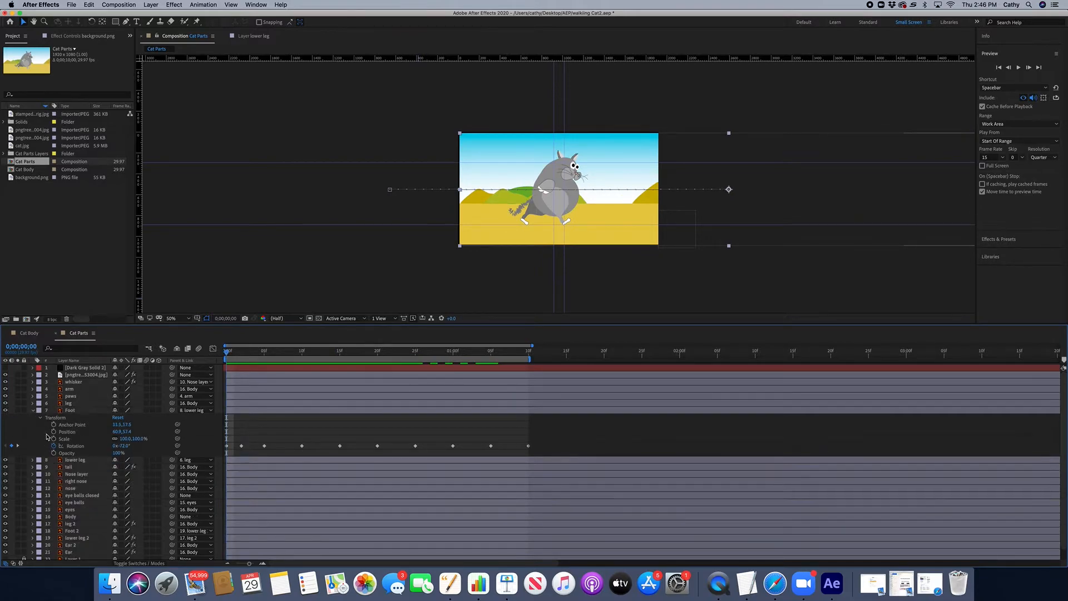
pyautogui.click(33, 411)
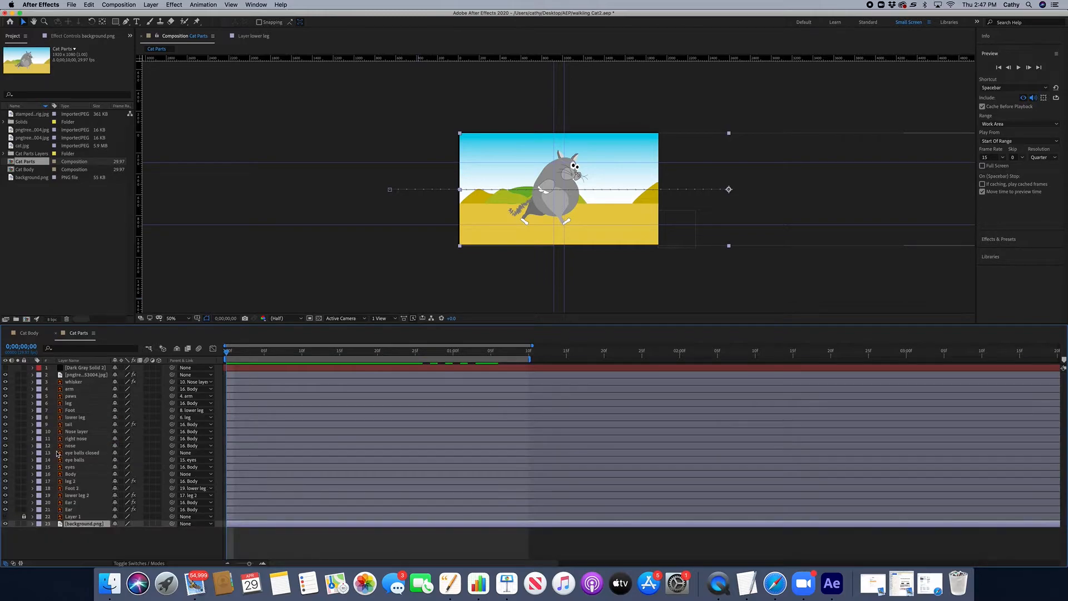
pyautogui.click(5, 474)
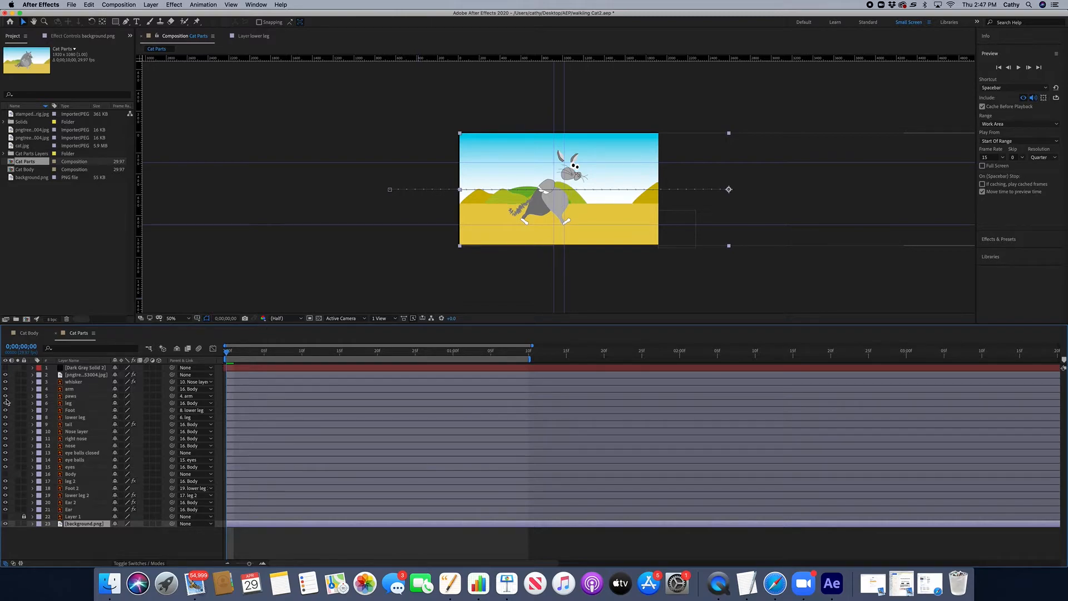
pyautogui.moveTo(227, 352); pyautogui.dragTo(279, 356)
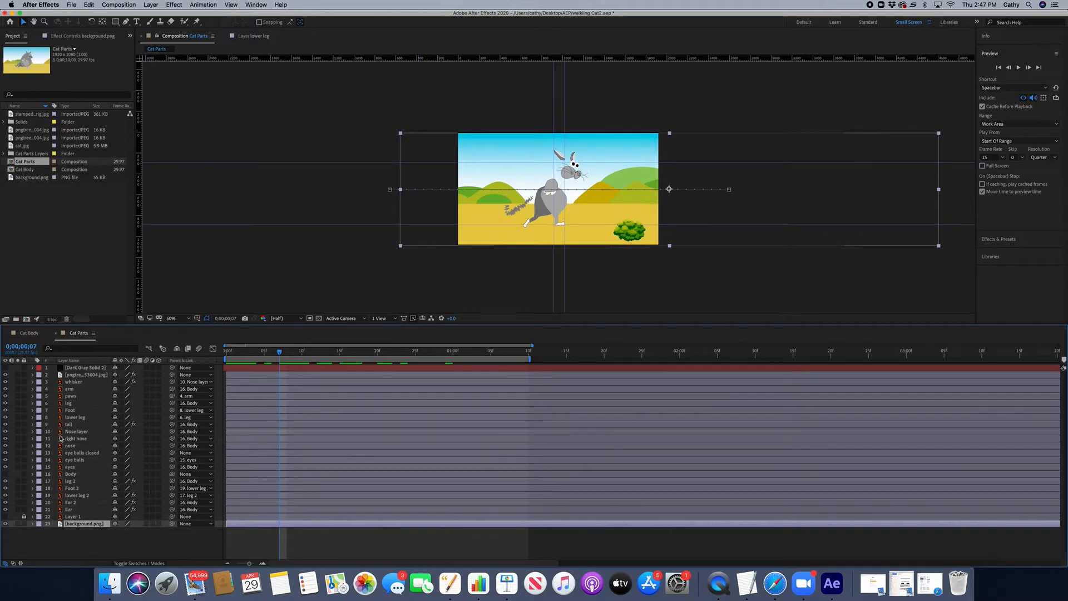
pyautogui.click(6, 474)
# Step: Expand the Body layer's transform and step forward and back through its position keyframes
pyautogui.click(32, 474)
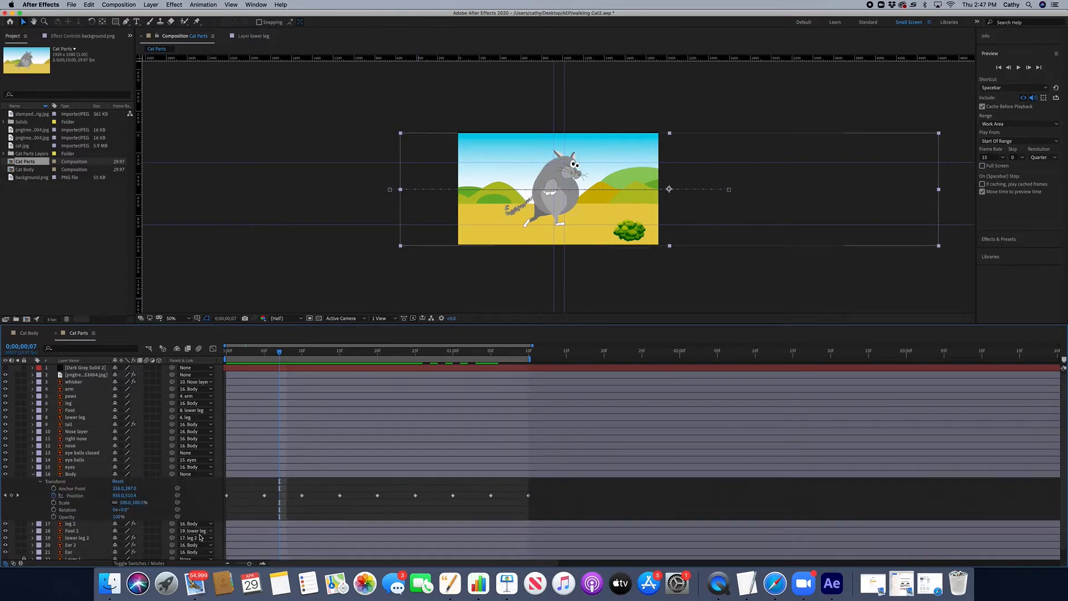
pyautogui.moveTo(280, 352); pyautogui.dragTo(306, 356)
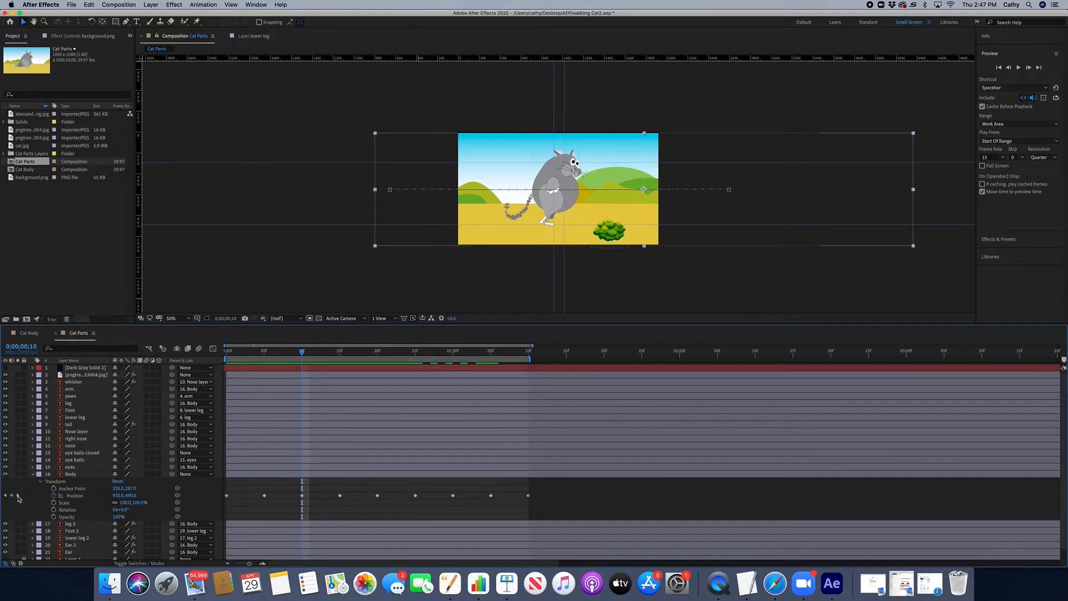
pyautogui.click(18, 494)
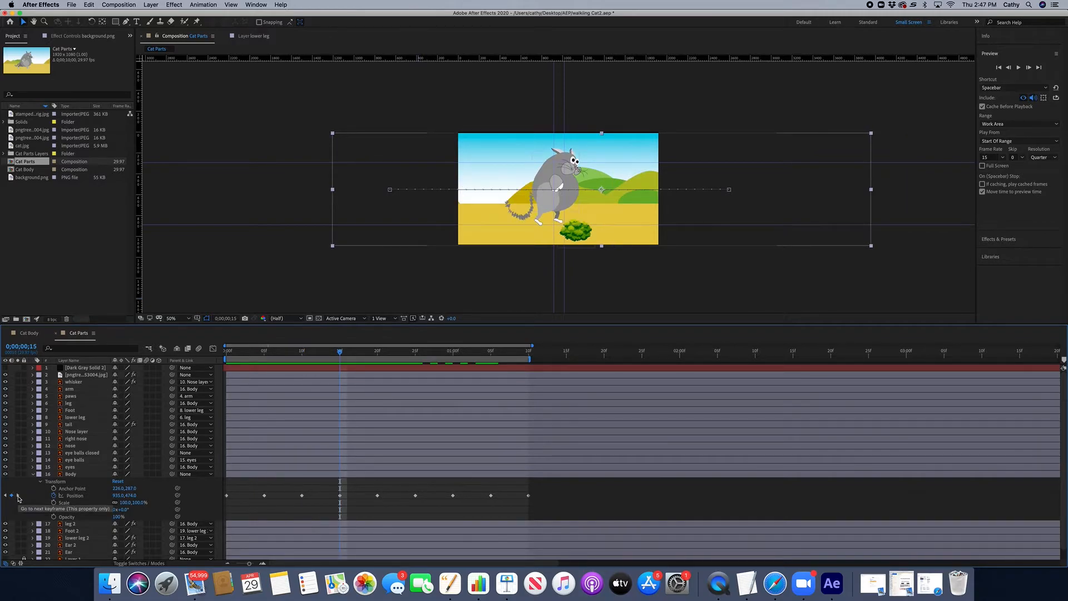
pyautogui.click(18, 495)
pyautogui.click(18, 495)
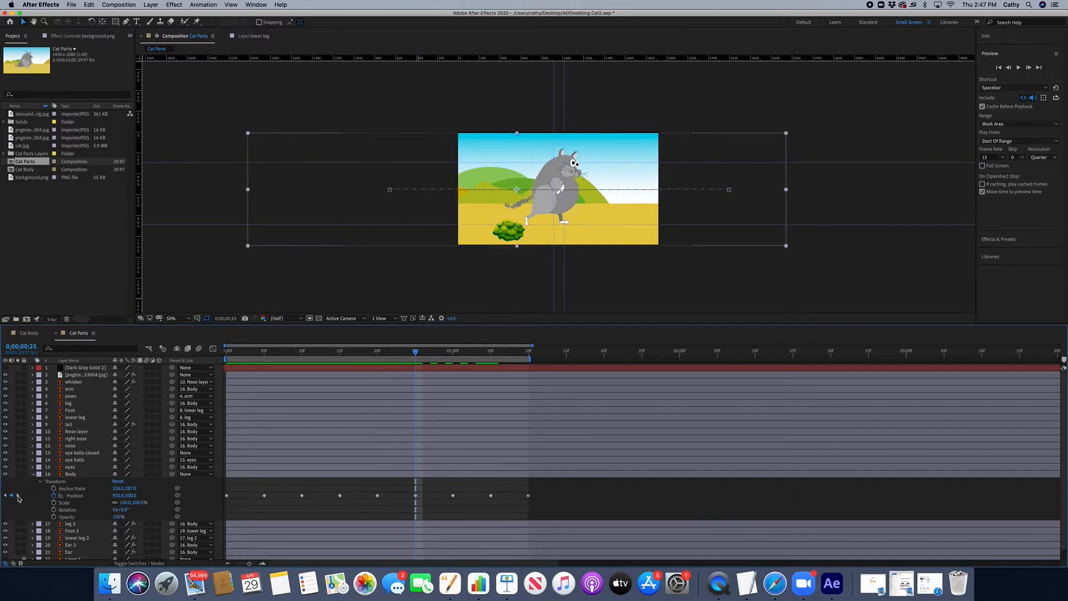
pyautogui.click(18, 495)
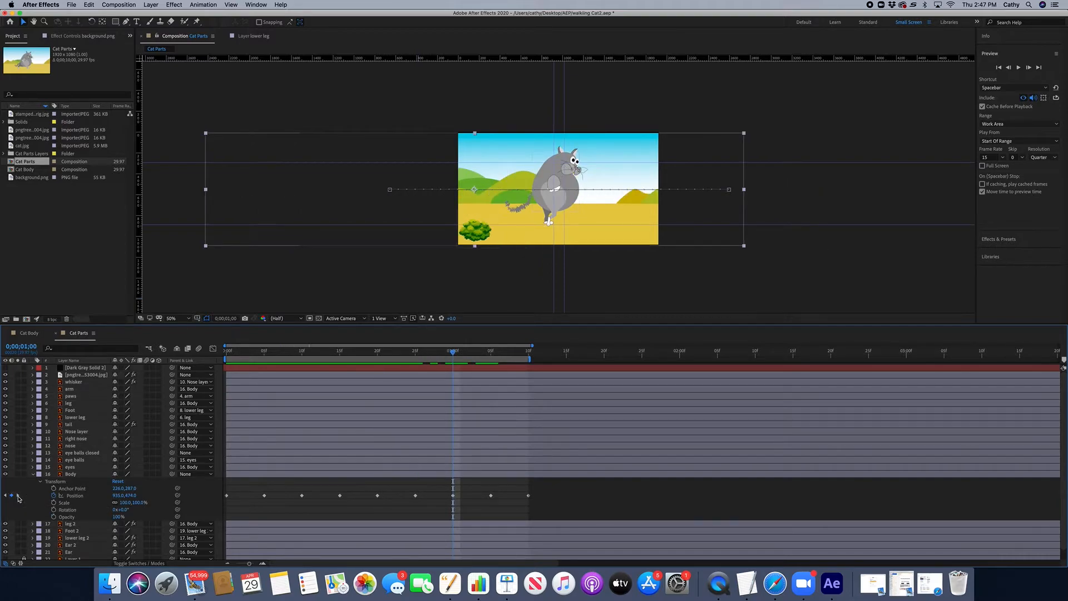
pyautogui.click(18, 495)
pyautogui.click(18, 495)
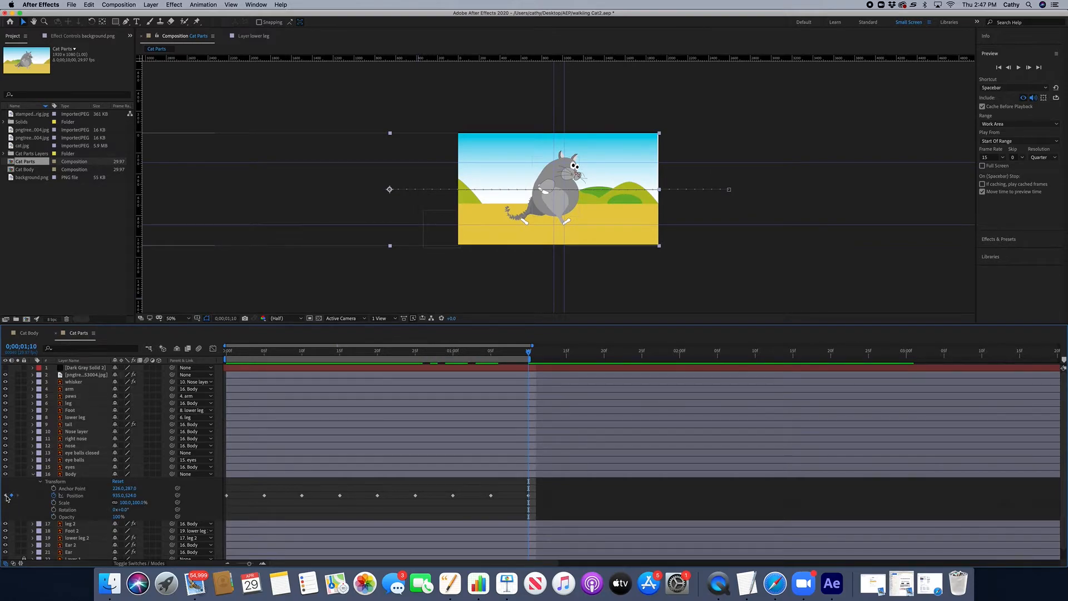
pyautogui.click(7, 495)
pyautogui.click(6, 495)
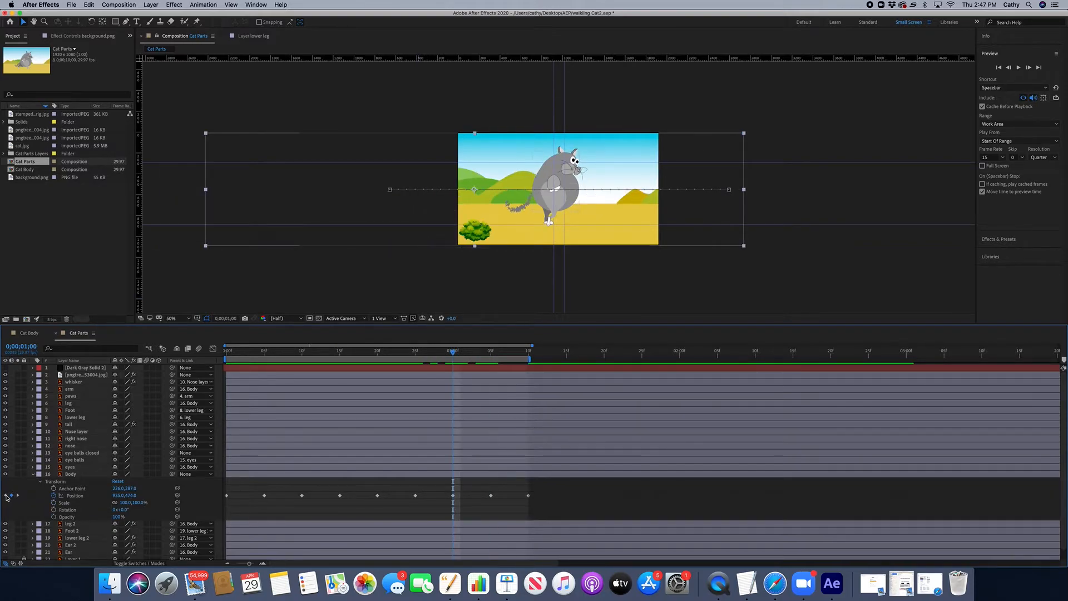
pyautogui.click(6, 495)
pyautogui.click(6, 495)
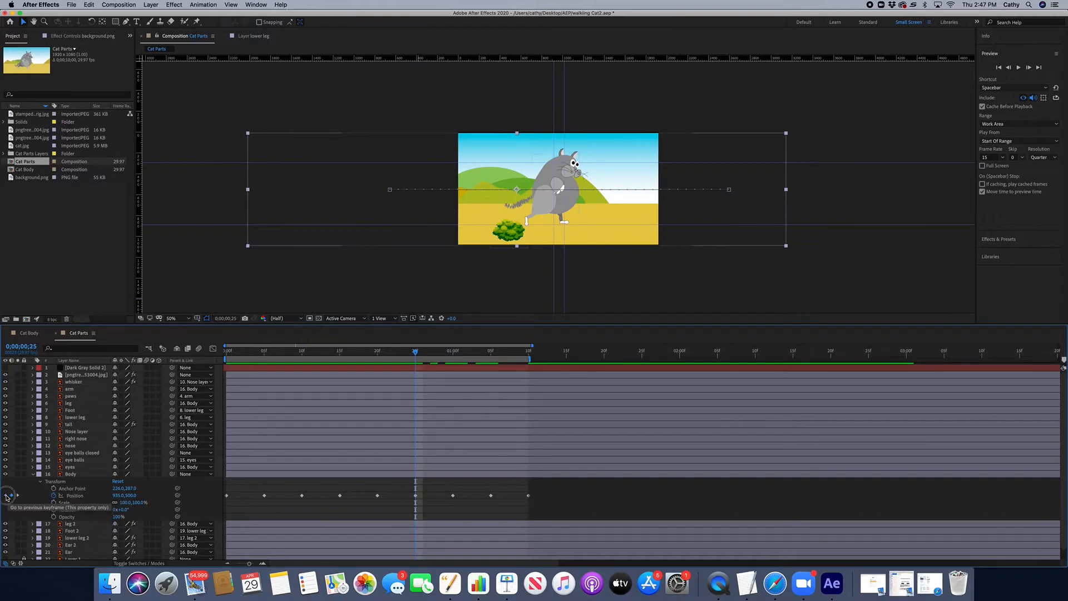
pyautogui.click(6, 494)
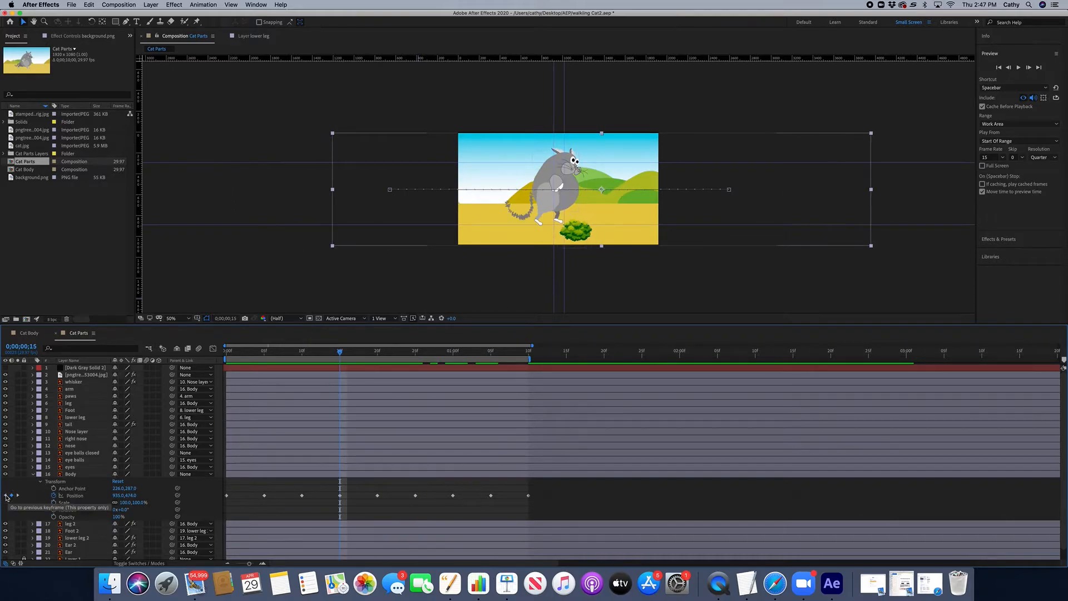
pyautogui.click(6, 495)
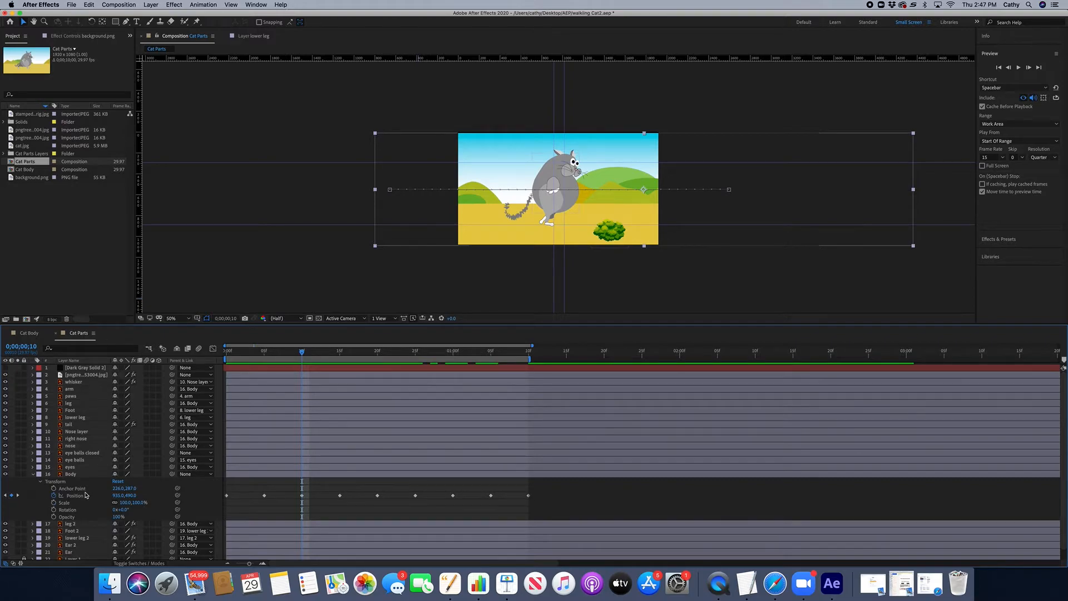
# Step: Expand the leg layer's transform and scrub the timeline to frame 20
pyautogui.click(33, 404)
pyautogui.moveTo(301, 350); pyautogui.dragTo(379, 364)
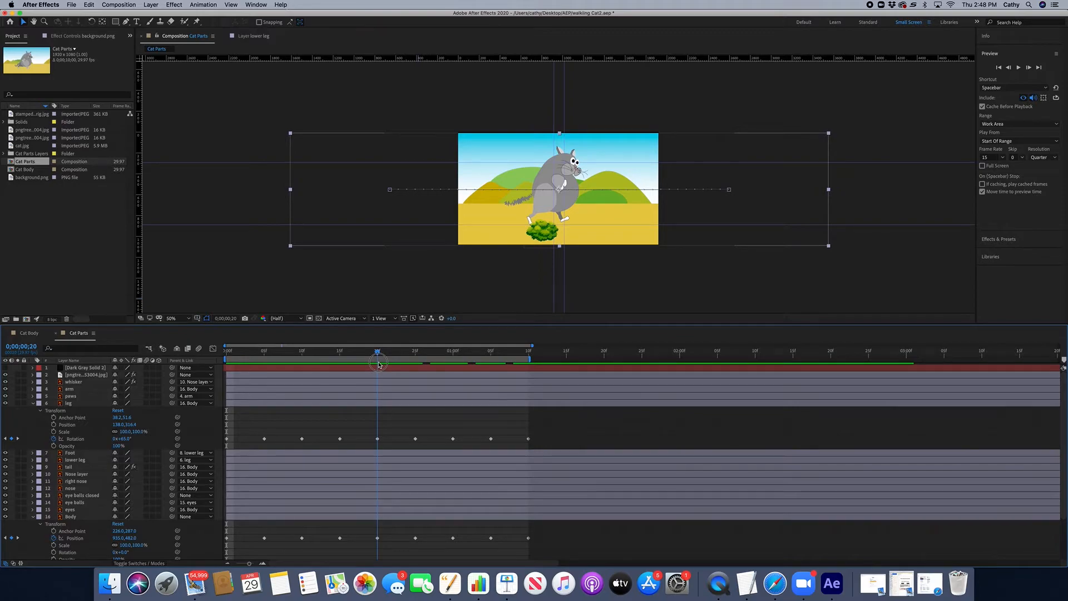
# Step: Play the composition and jump the playhead between the start, frame 20 and the end of the cycle to compare poses
pyautogui.click(378, 353)
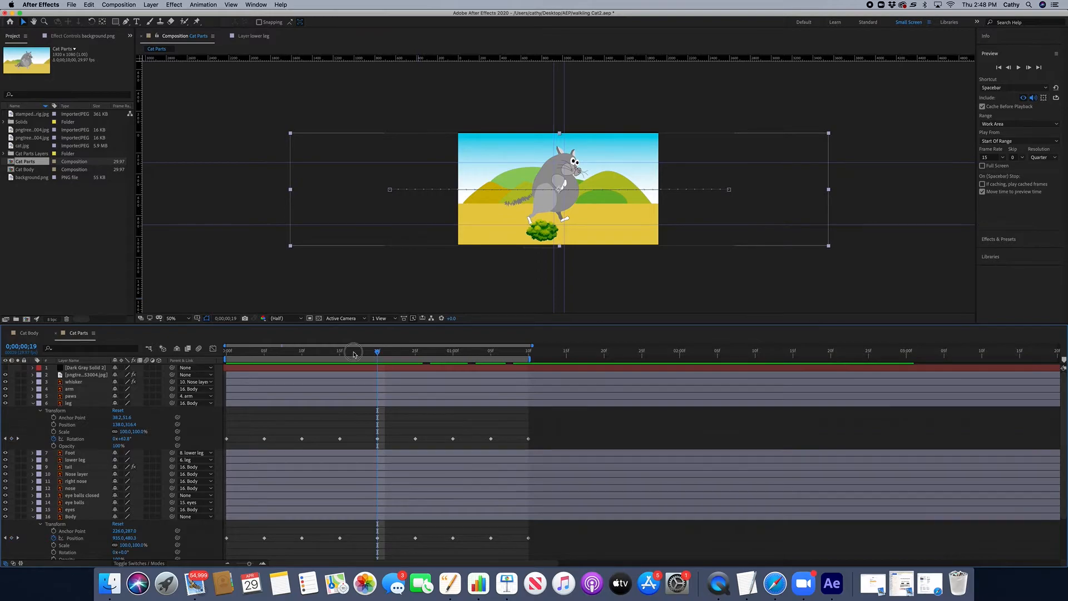
pyautogui.press('space')
pyautogui.click(176, 348)
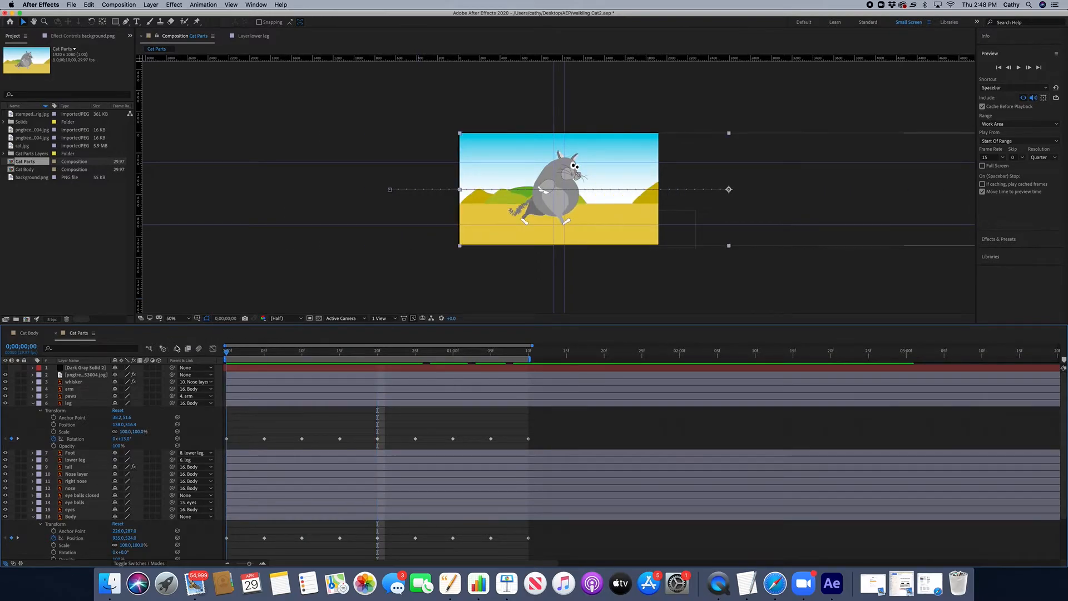
pyautogui.click(378, 354)
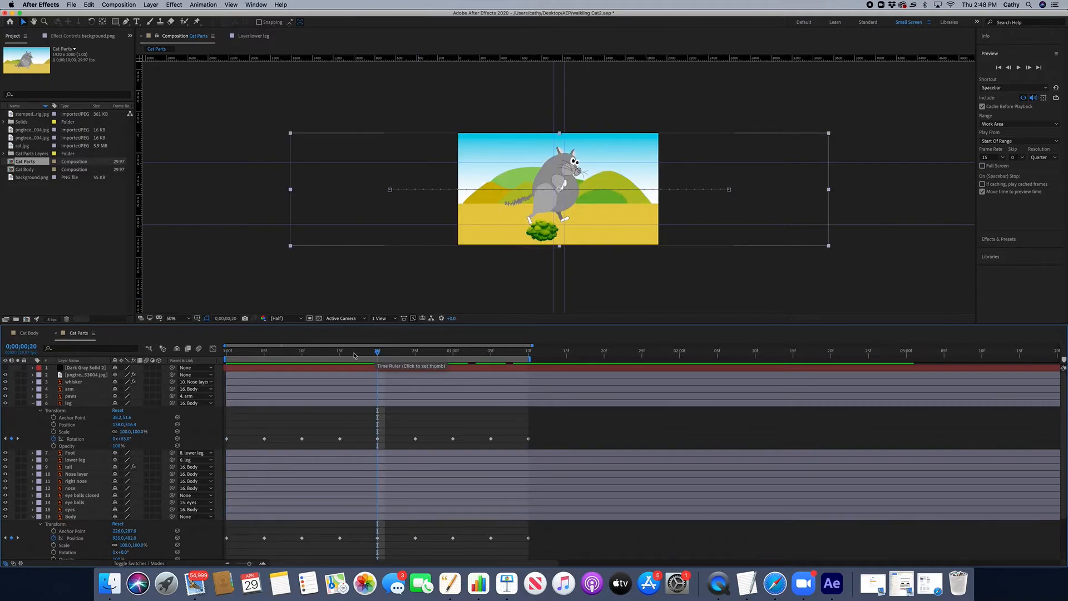
pyautogui.click(226, 354)
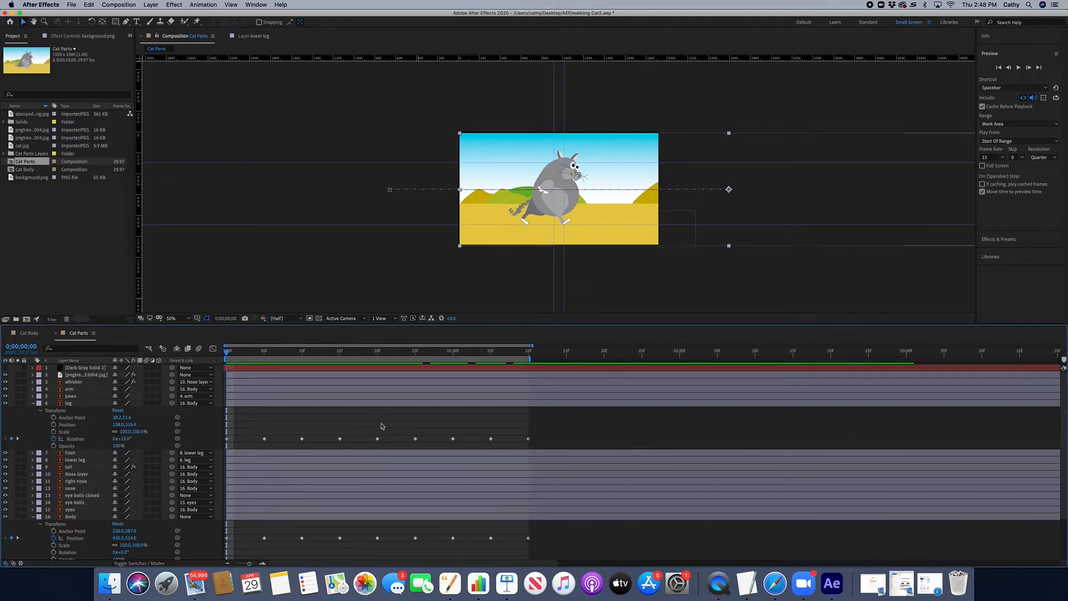
pyautogui.click(379, 354)
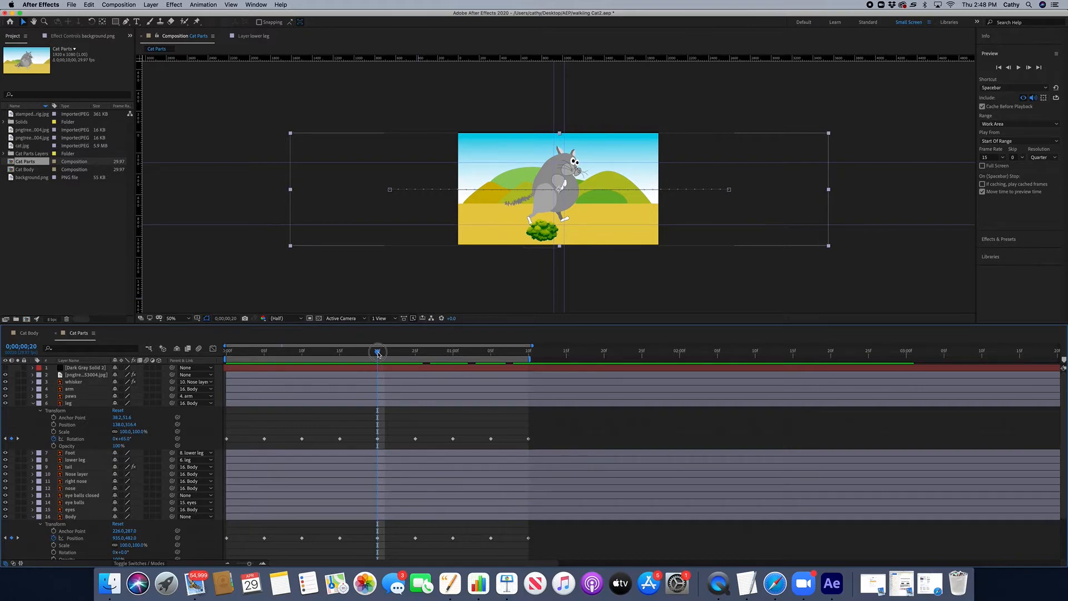
pyautogui.moveTo(378, 354); pyautogui.dragTo(415, 356)
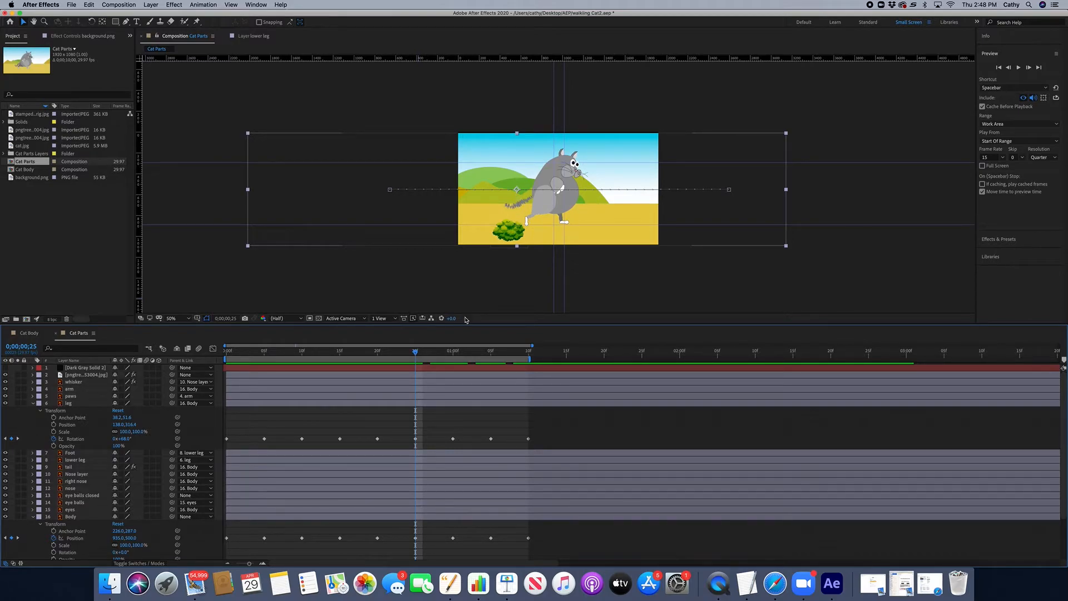
pyautogui.moveTo(414, 352); pyautogui.dragTo(525, 361)
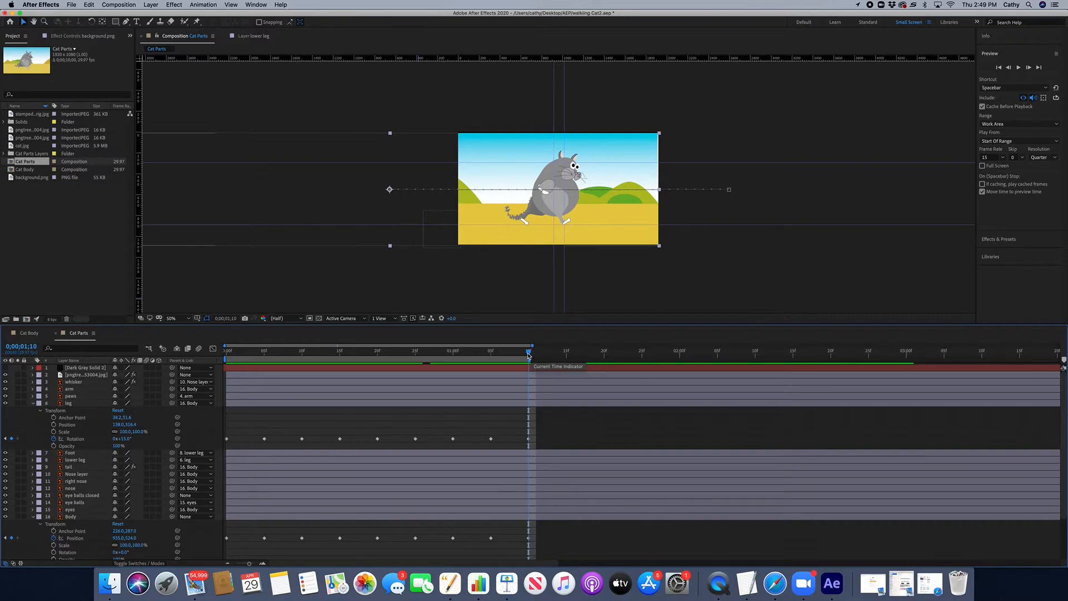
pyautogui.moveTo(528, 356); pyautogui.dragTo(217, 359)
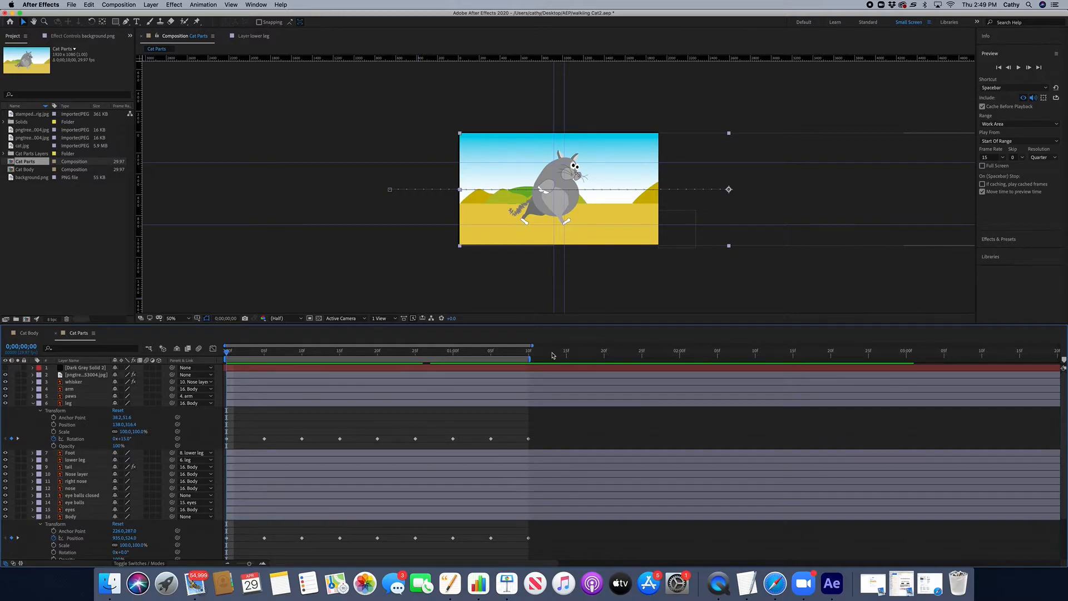
pyautogui.click(530, 356)
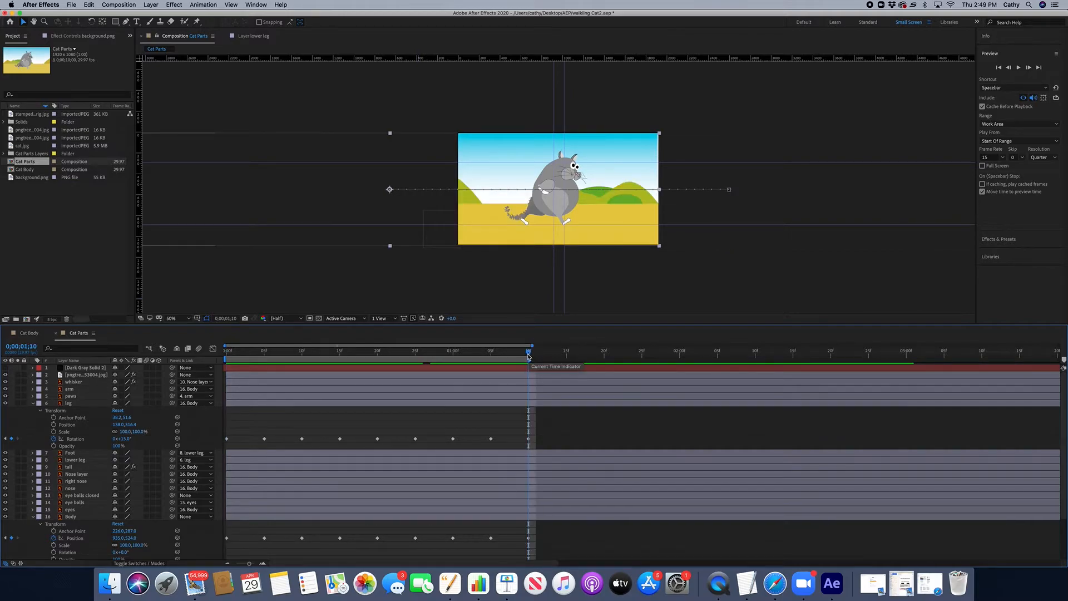
pyautogui.click(226, 355)
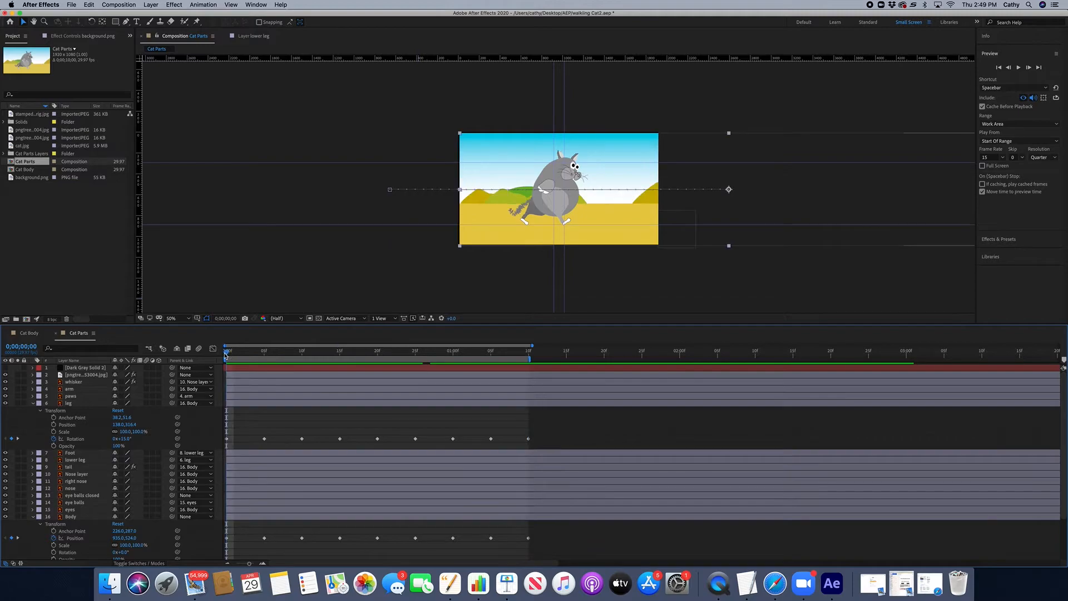
pyautogui.click(528, 353)
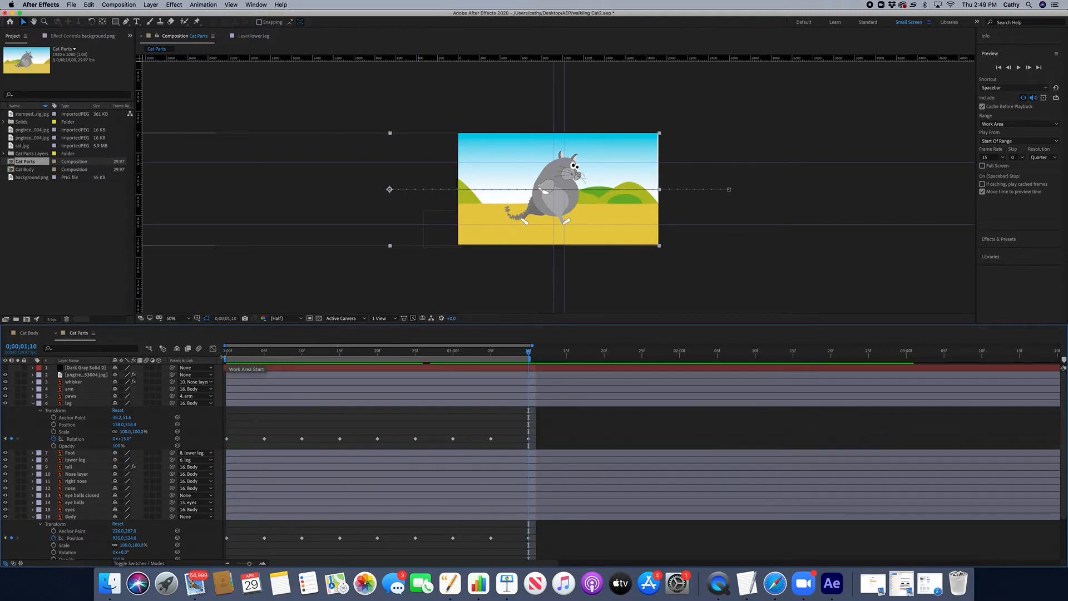
pyautogui.click(226, 355)
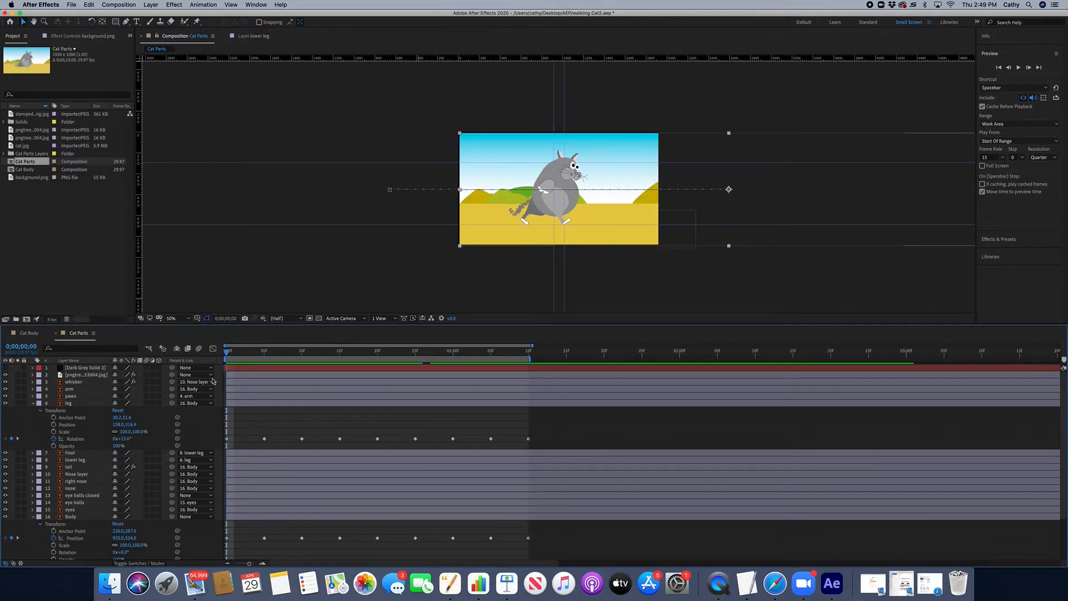
# Step: Collapse the Body layer, expand both legs' rotation keyframes, enlarge the timeline panel and play the cycle from frame 5
pyautogui.click(32, 403)
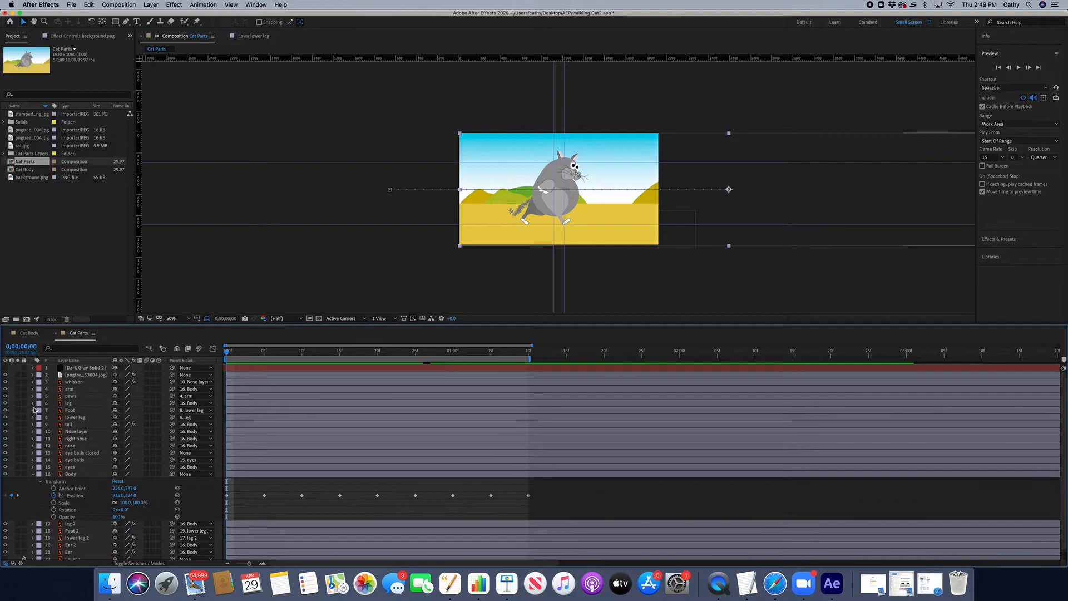
pyautogui.click(32, 475)
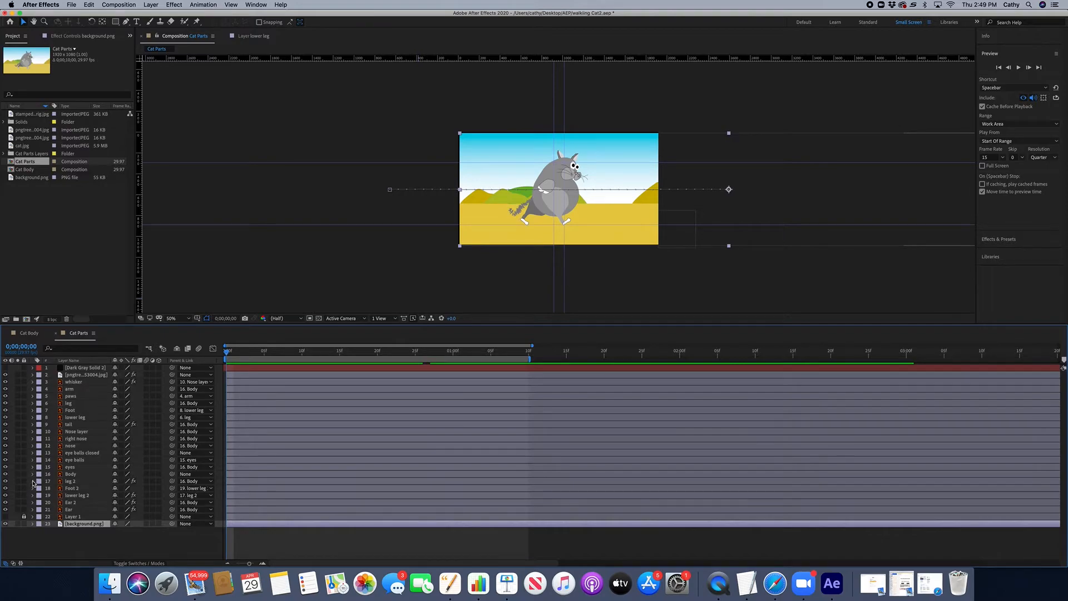
pyautogui.click(32, 481)
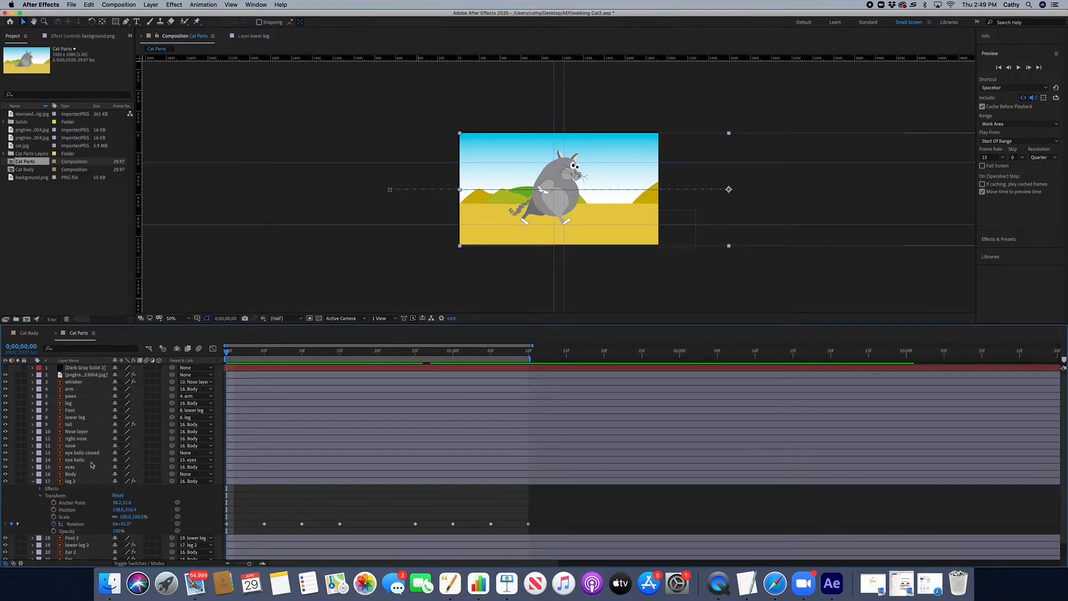
pyautogui.moveTo(244, 357)
pyautogui.mouseDown()
pyautogui.moveTo(278, 356)
pyautogui.moveTo(265, 356)
pyautogui.mouseUp()
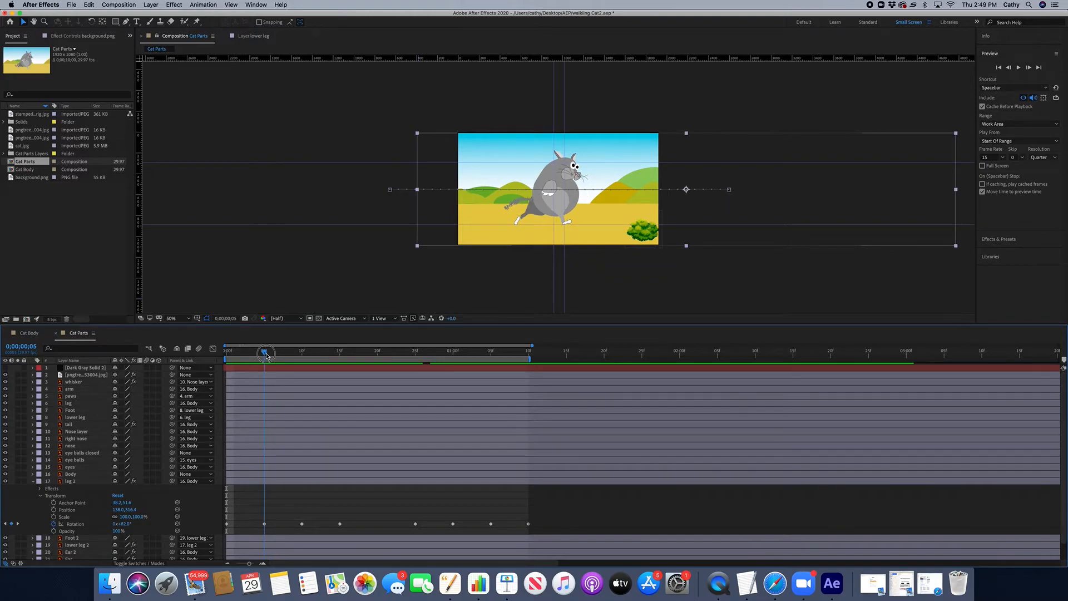
pyautogui.click(32, 403)
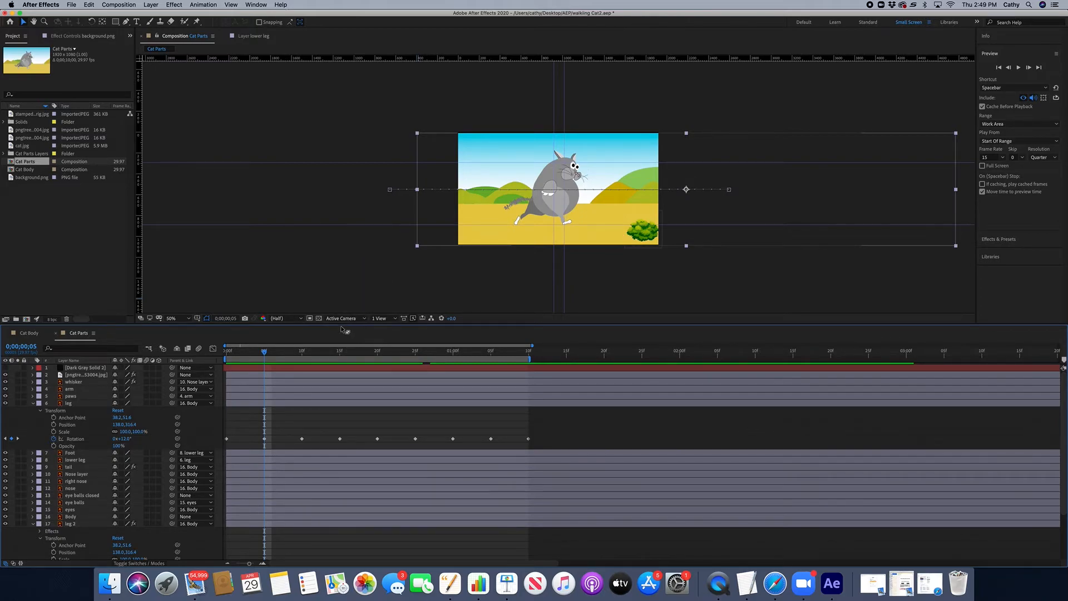
pyautogui.moveTo(341, 325); pyautogui.dragTo(341, 280)
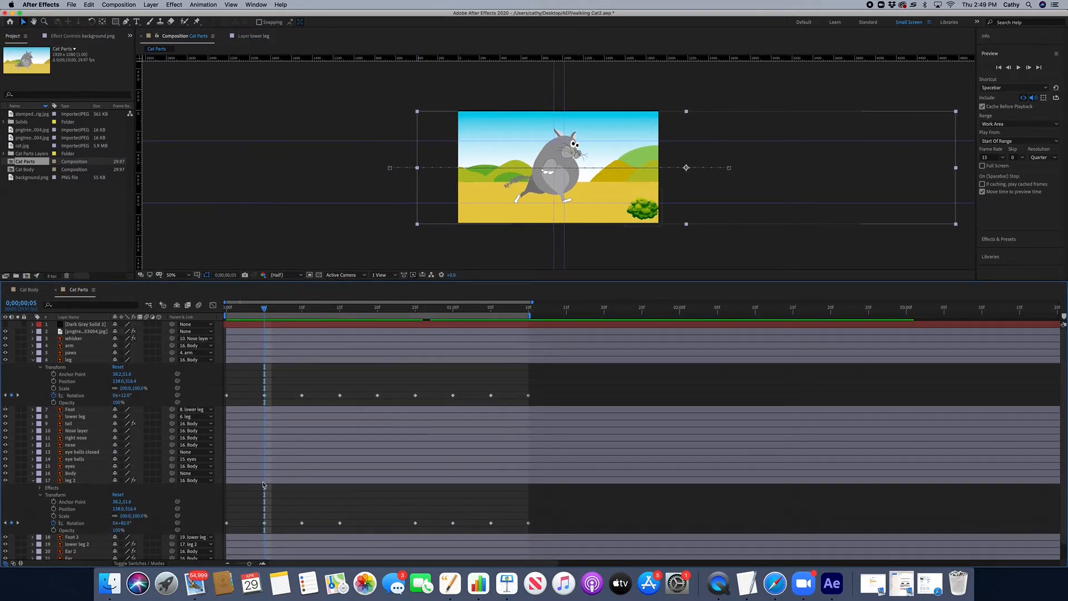
pyautogui.moveTo(266, 311); pyautogui.dragTo(289, 321)
pyautogui.press('space')
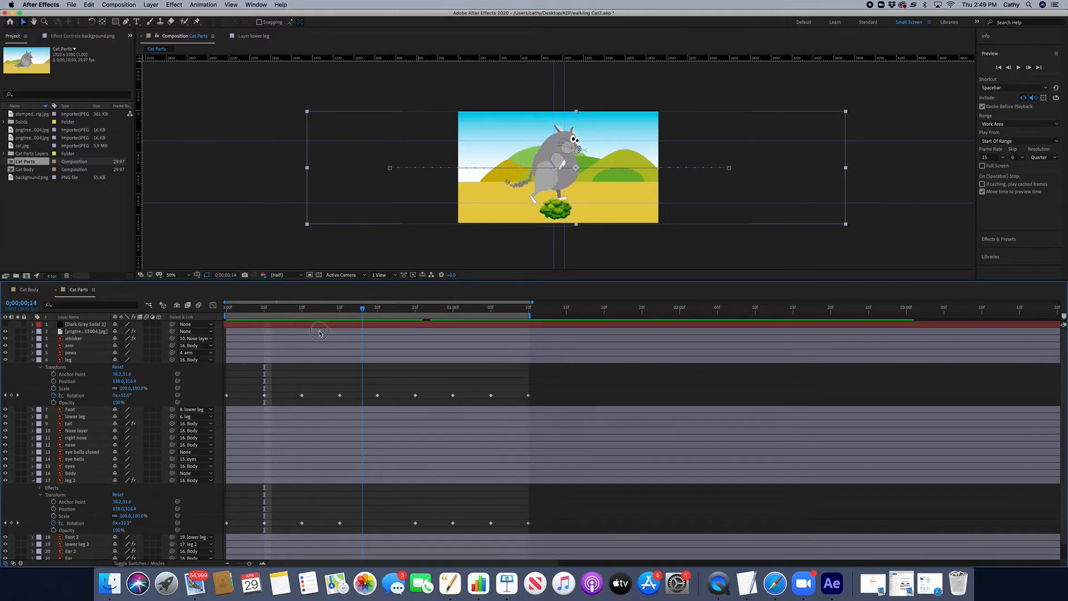
pyautogui.press('space')
pyautogui.press('space')
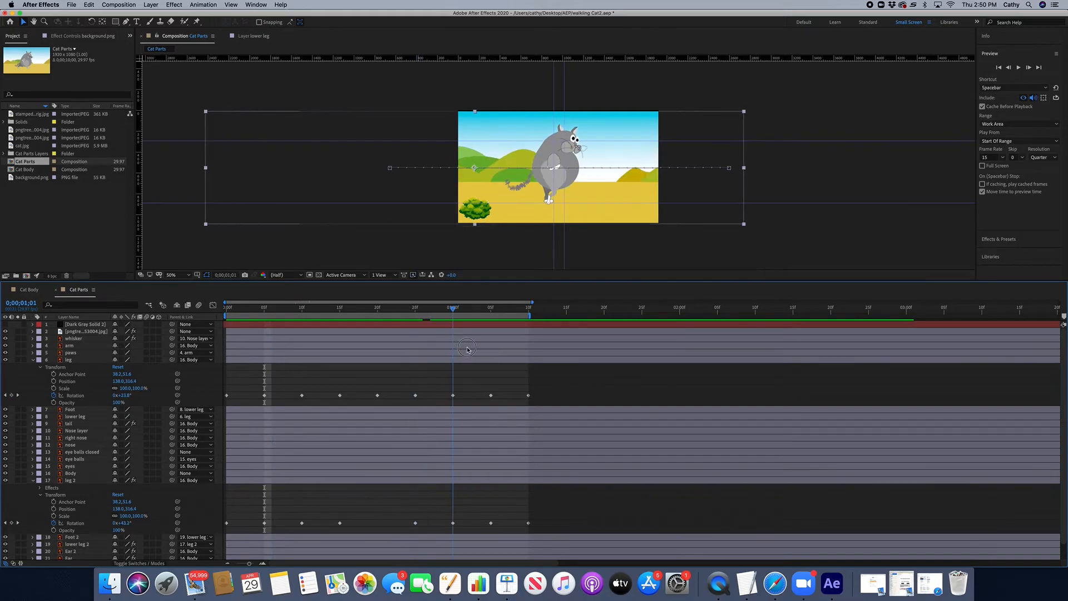
# Step: Inspect the leg's final rotation keyframe at 1;10 and return to the first frame
pyautogui.moveTo(511, 352); pyautogui.dragTo(528, 397)
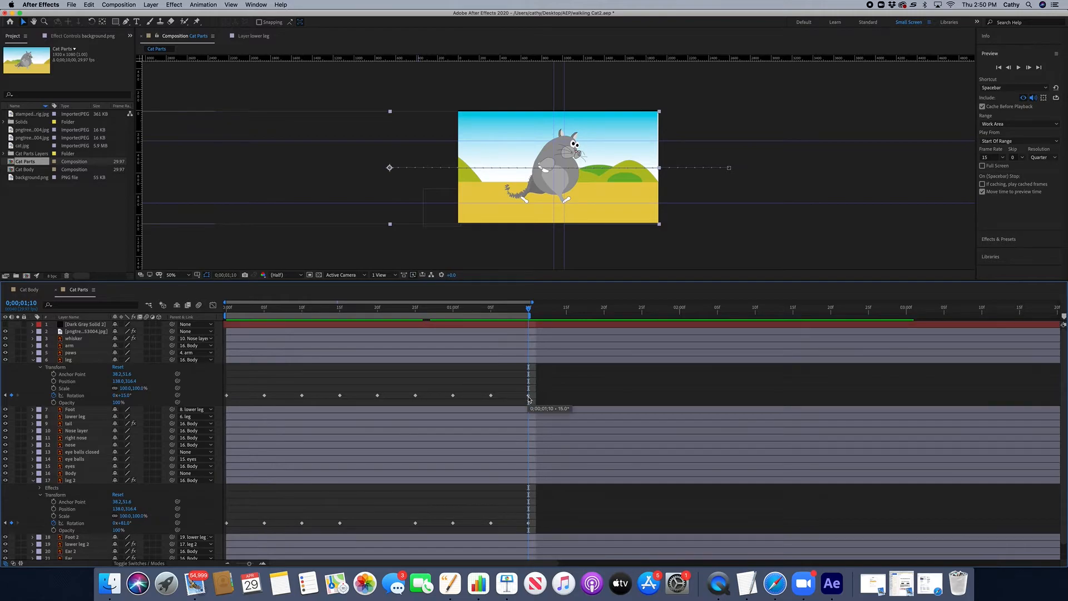
pyautogui.click(528, 396)
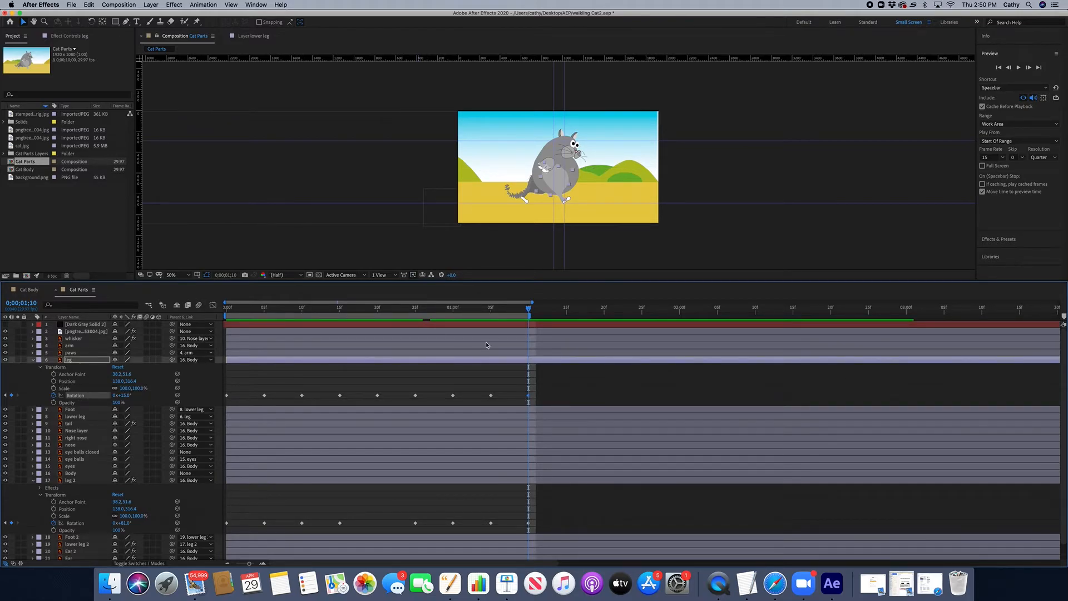
pyautogui.click(223, 310)
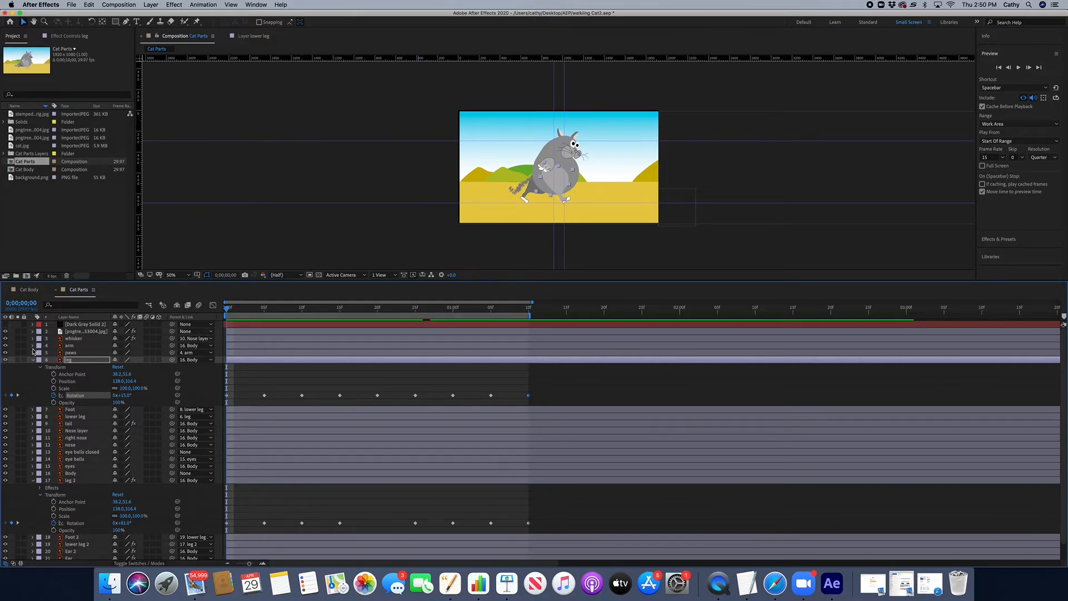
# Step: Collapse the legs and expand the arm and paws layers to review their rotation keyframes while scrubbing
pyautogui.click(33, 360)
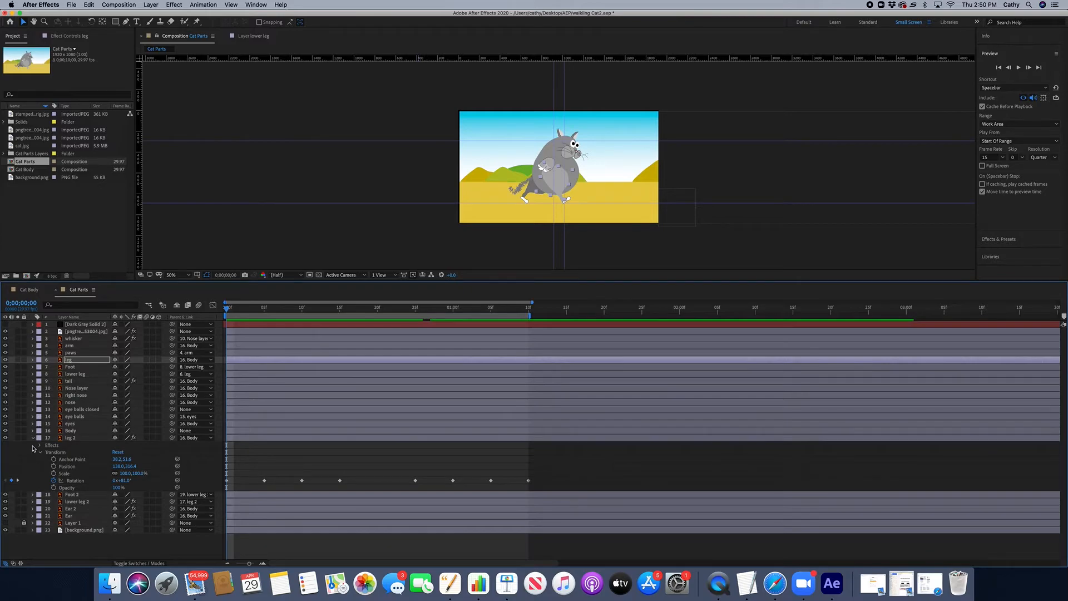
pyautogui.click(33, 438)
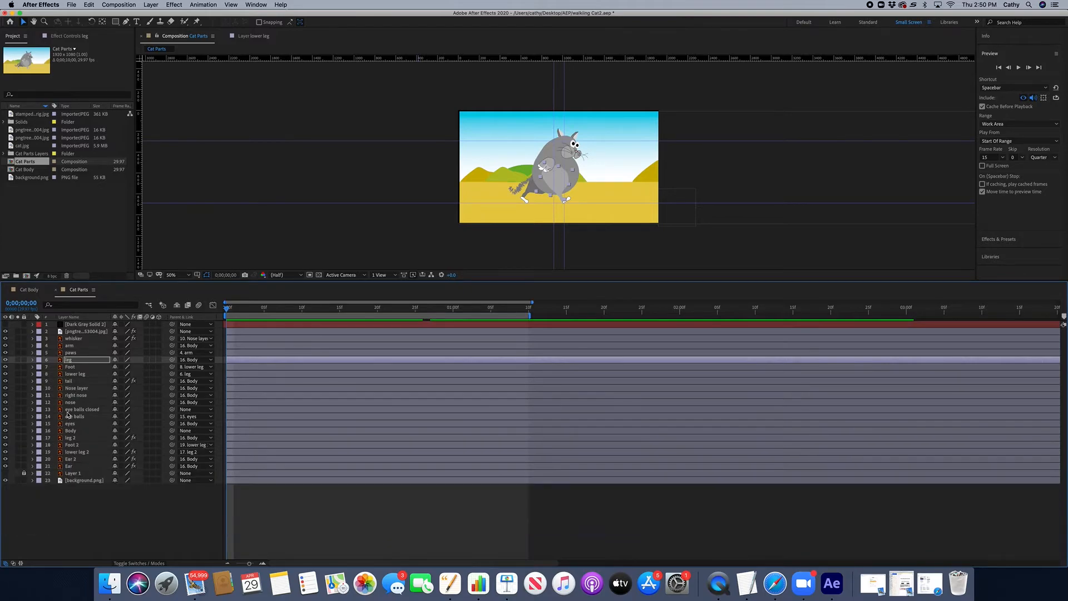
pyautogui.click(32, 346)
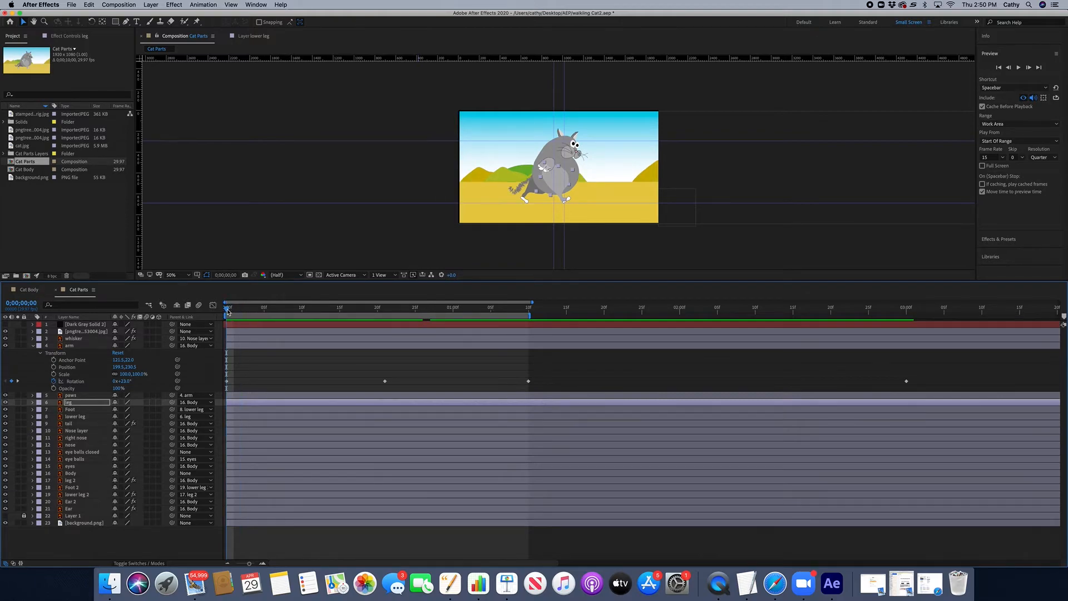
pyautogui.moveTo(243, 311); pyautogui.dragTo(199, 306)
pyautogui.click(32, 394)
pyautogui.click(383, 309)
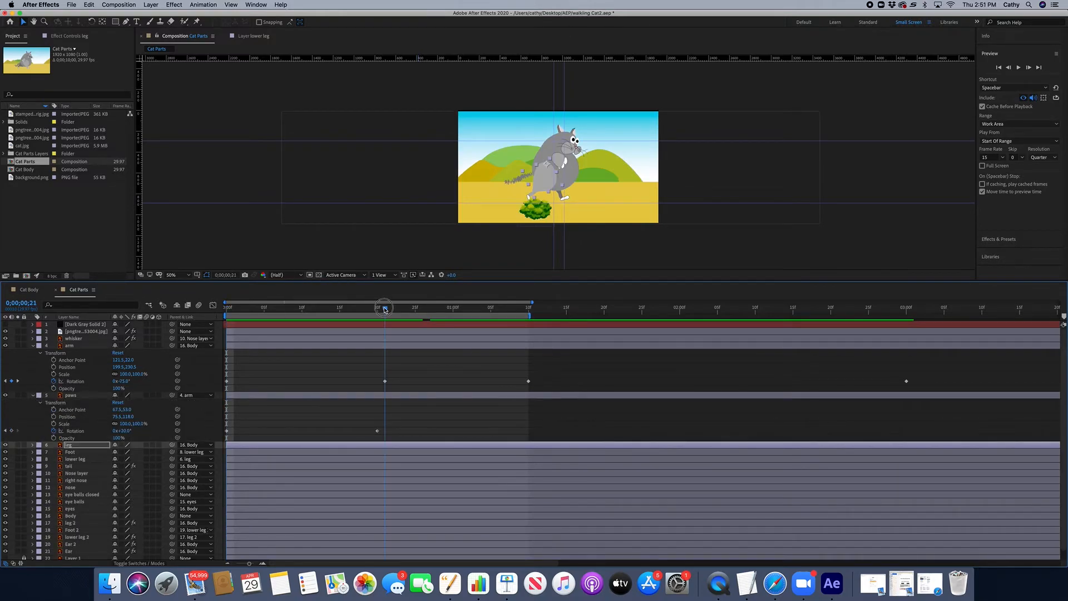
pyautogui.moveTo(383, 310); pyautogui.dragTo(201, 331)
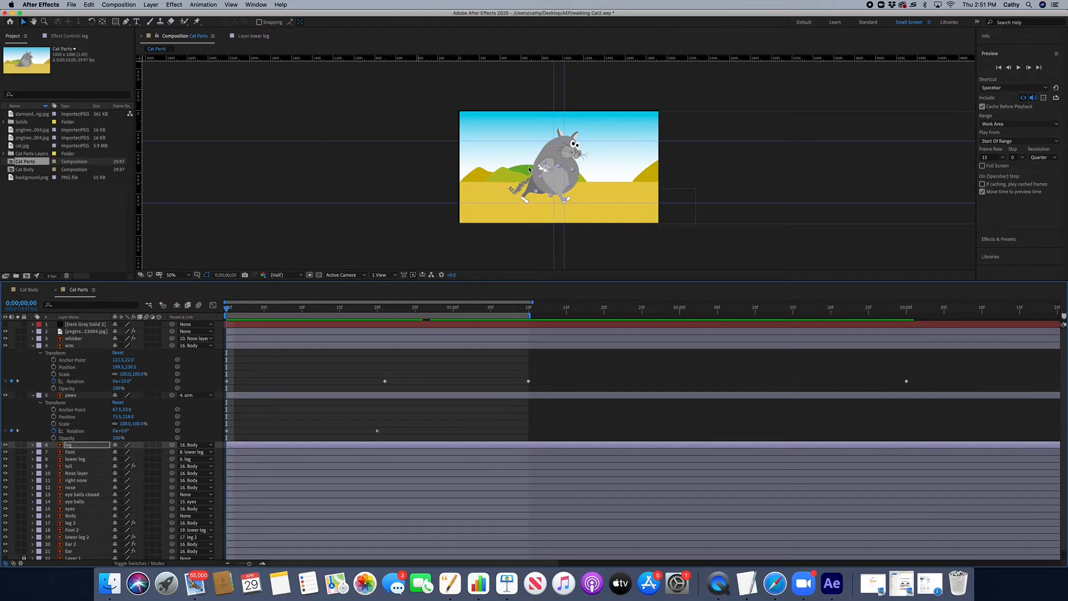
pyautogui.click(32, 346)
pyautogui.click(32, 353)
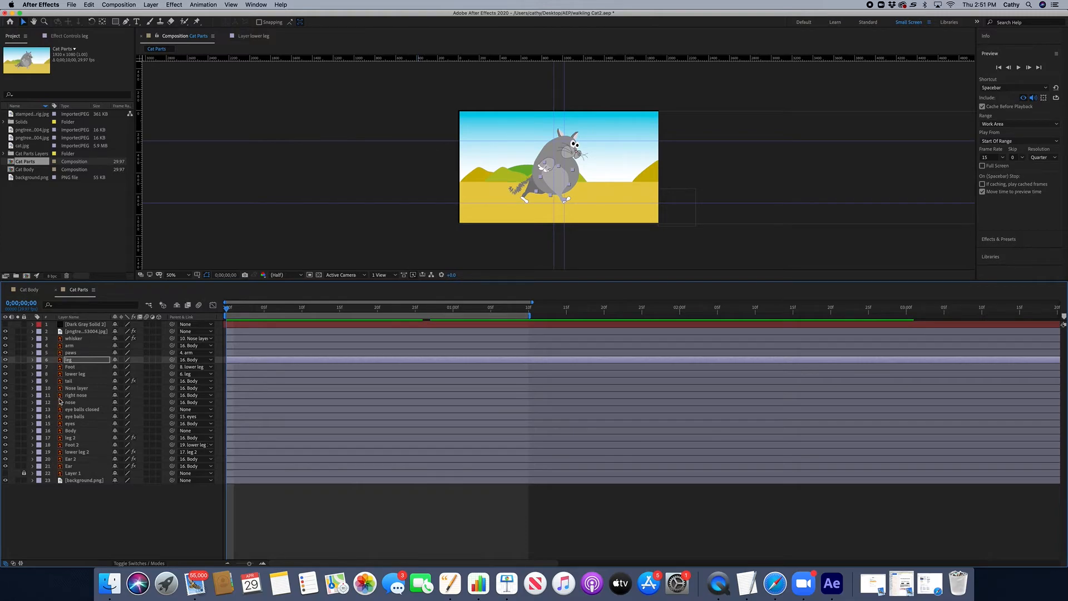
# Step: Expand the tail layer's Puppet effect, switch to the Puppet Position Pin tool and, at frame 5, nudge the tail-tip pin to keyframe it
pyautogui.click(32, 381)
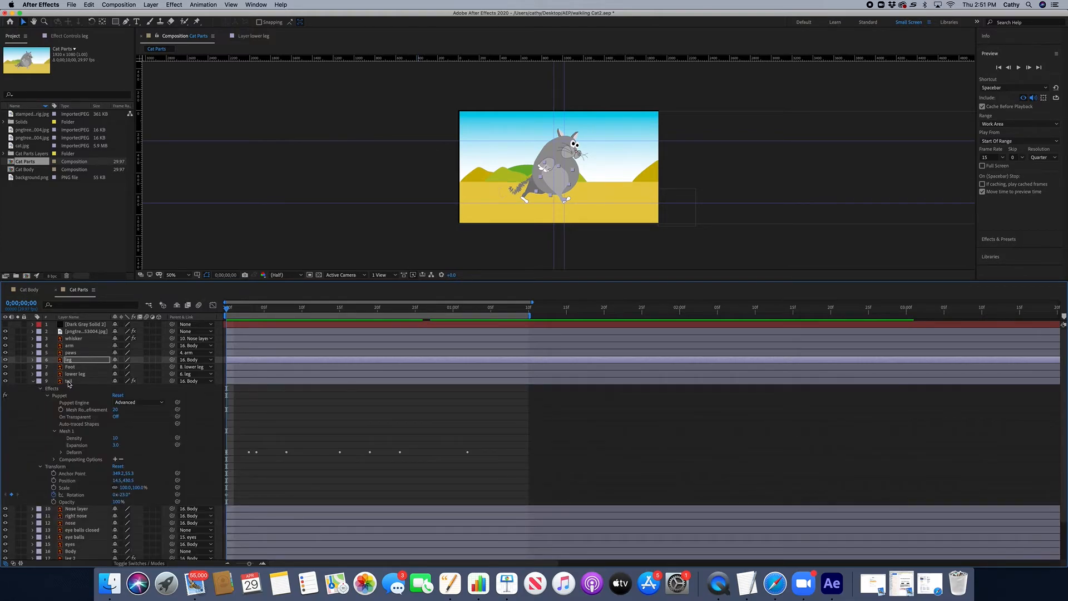
pyautogui.click(69, 381)
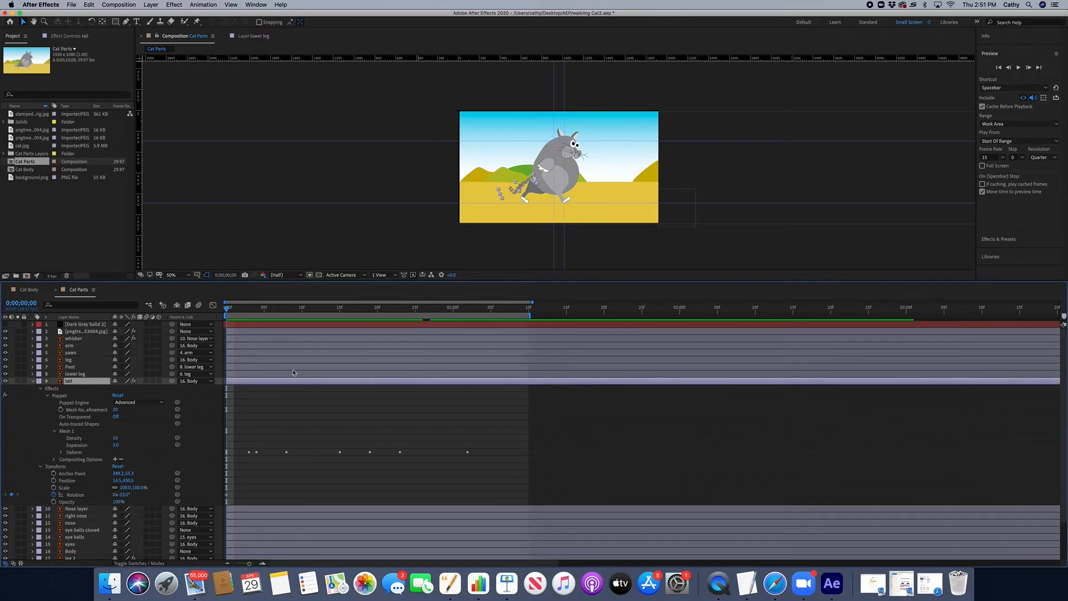
pyautogui.click(521, 189)
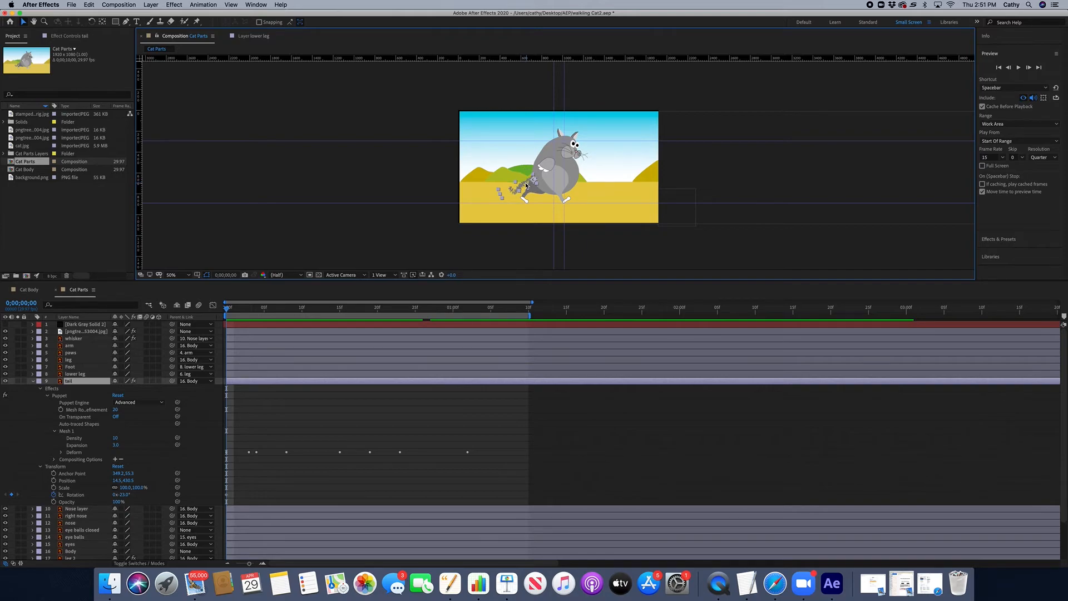
pyautogui.click(196, 22)
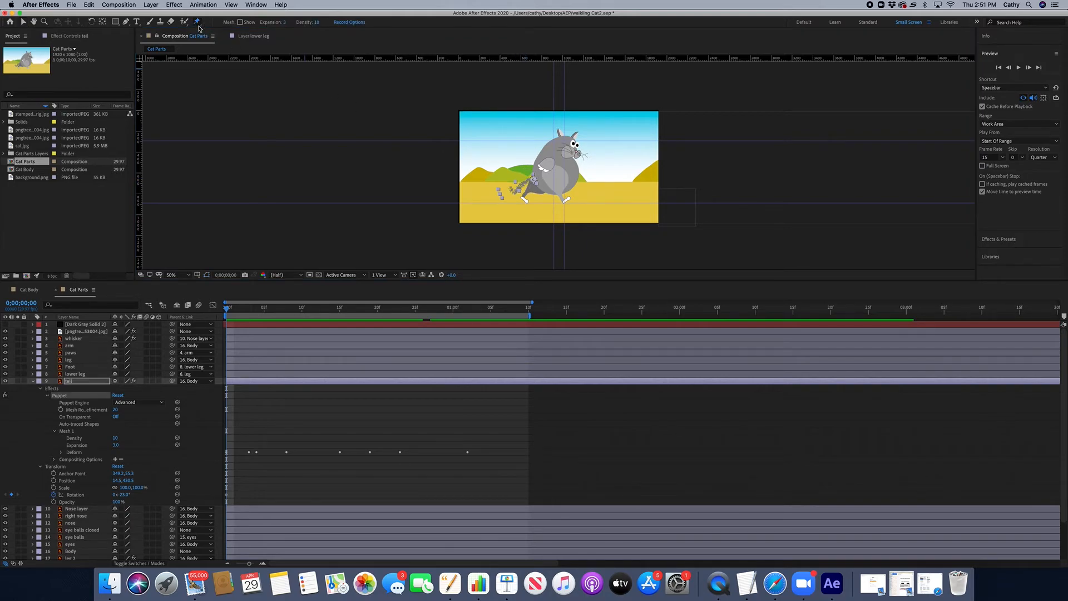
pyautogui.click(524, 180)
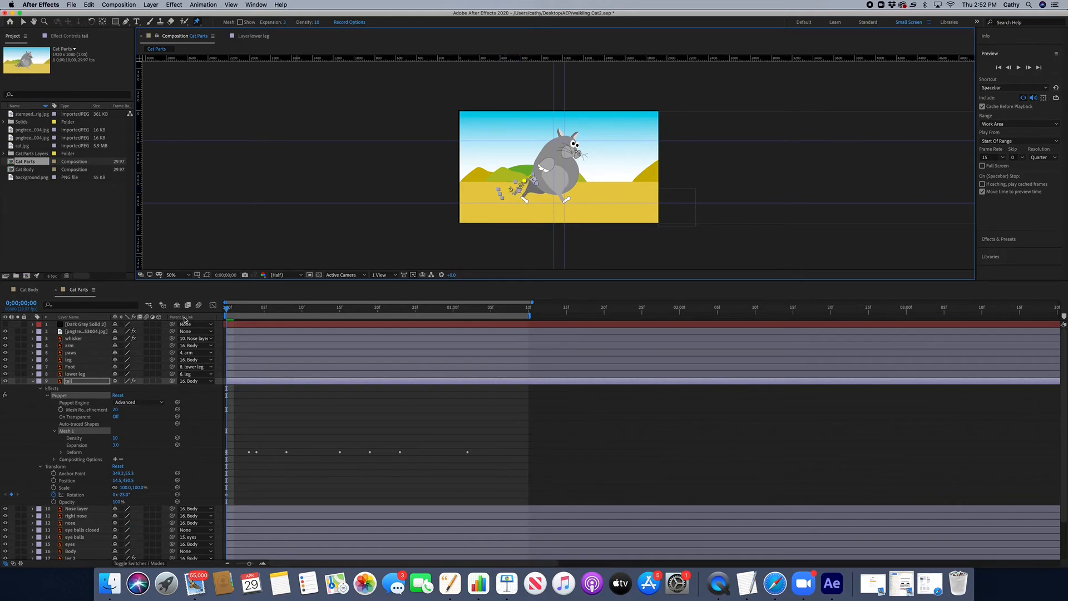
pyautogui.moveTo(227, 309); pyautogui.dragTo(266, 310)
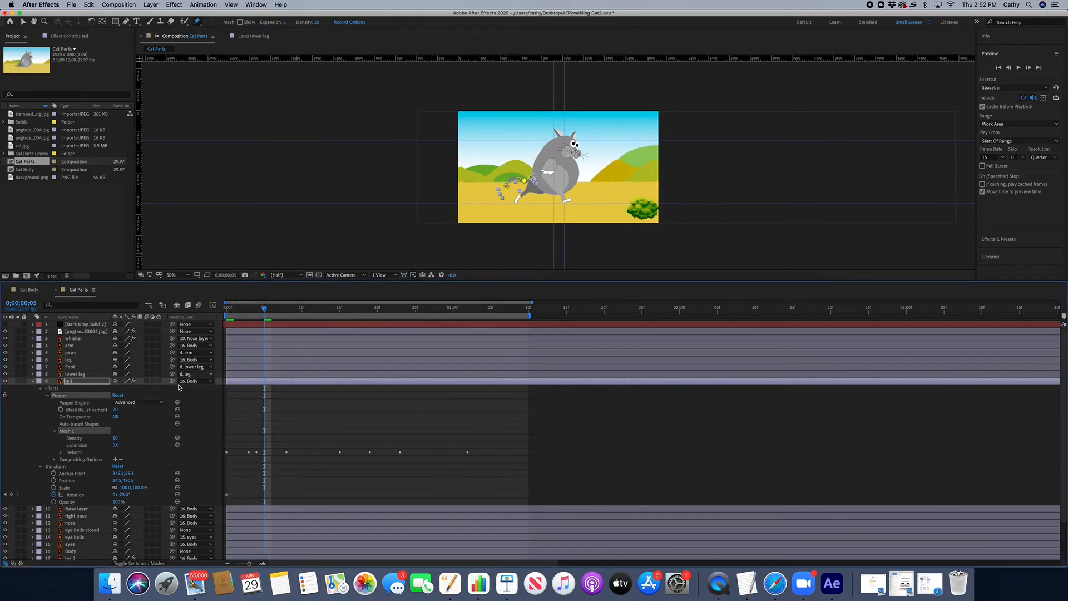
pyautogui.click(63, 452)
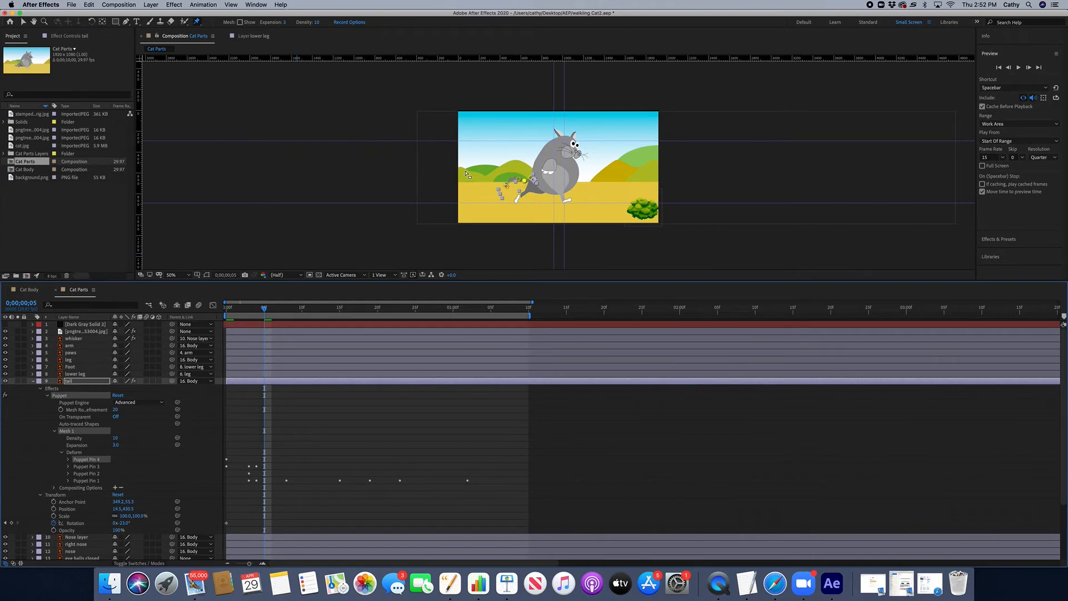
pyautogui.click(525, 183)
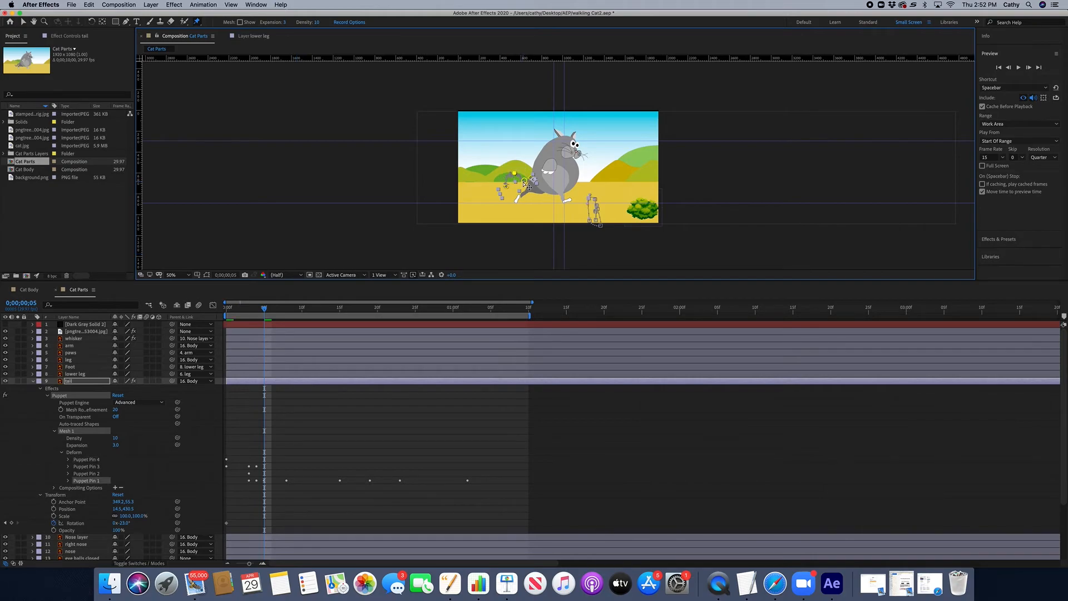
pyautogui.click(523, 184)
# Step: At frame 15, drag the tail-tip pin slightly down and right, then scrub back to the first frame
pyautogui.moveTo(264, 309); pyautogui.dragTo(340, 309)
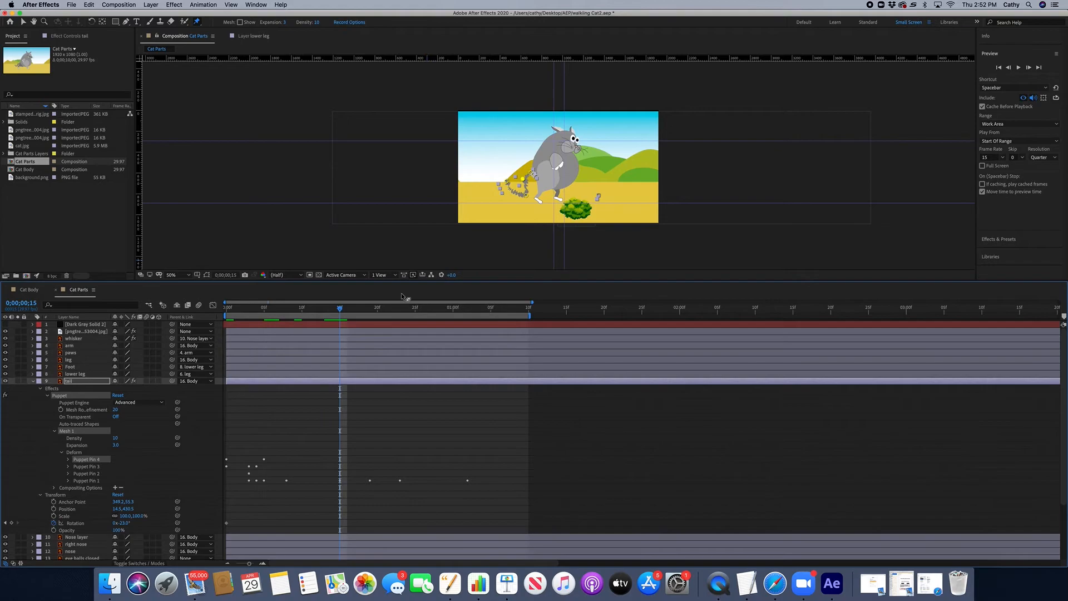
pyautogui.moveTo(524, 181); pyautogui.dragTo(532, 189)
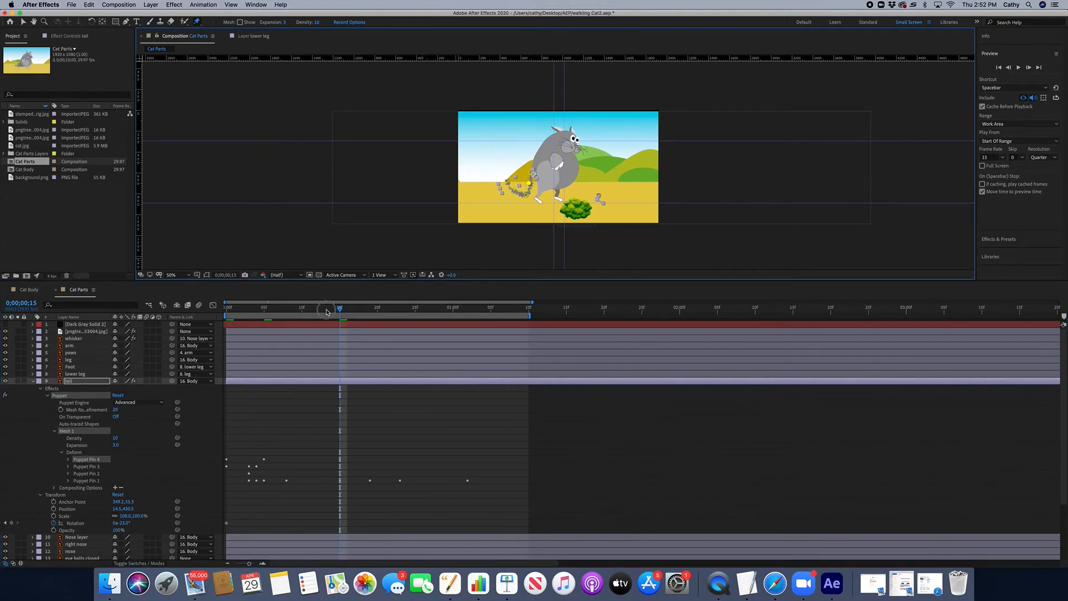
pyautogui.click(247, 307)
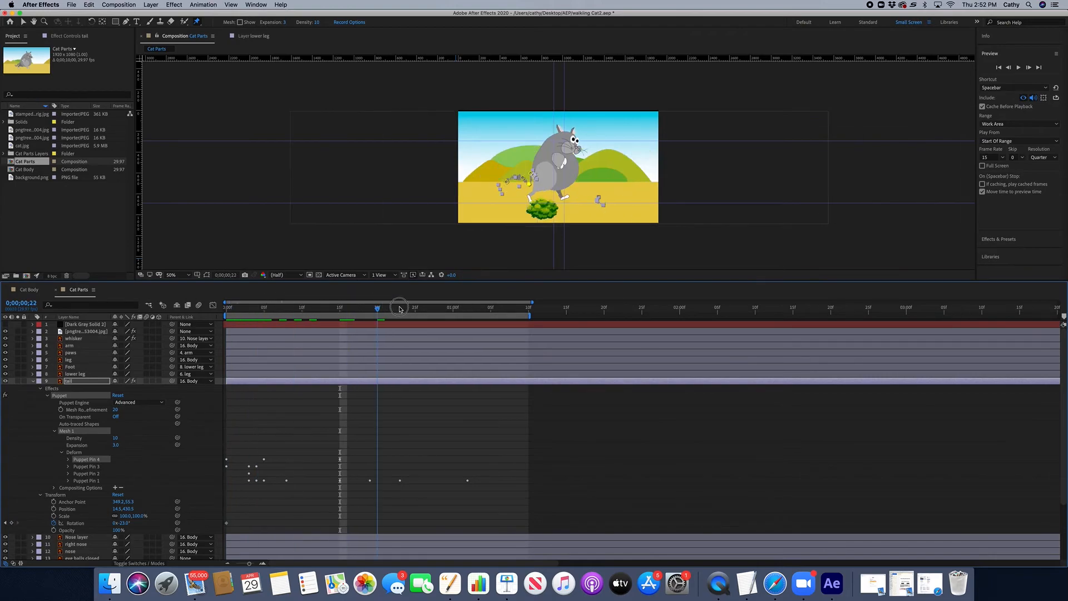
pyautogui.moveTo(342, 307); pyautogui.dragTo(227, 302)
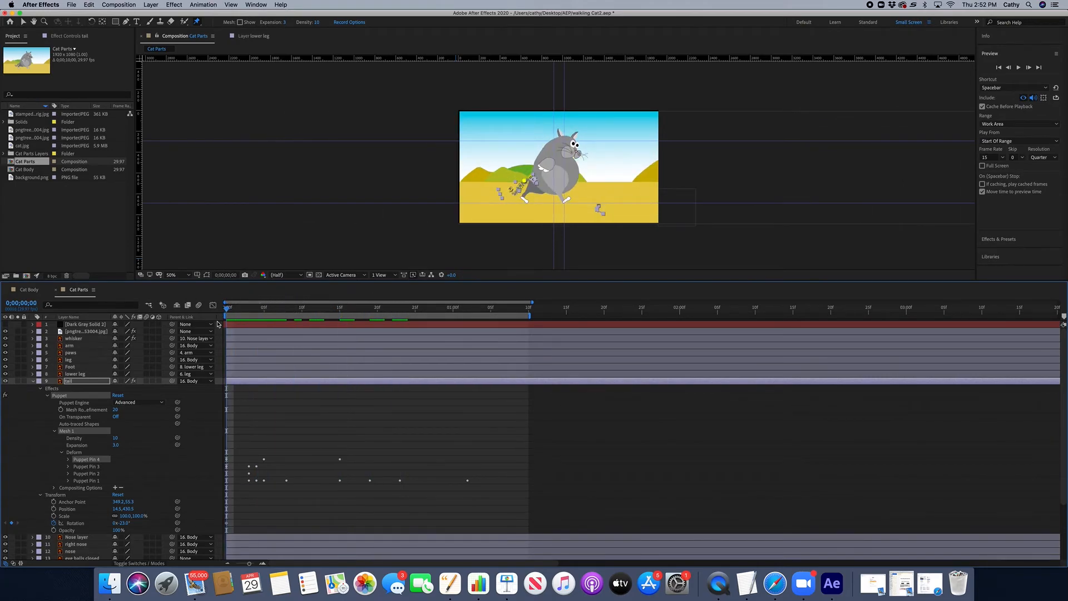
# Step: Collapse the tail and expand the eye balls closed and eye balls layers to review their opacity keyframes around frame 25
pyautogui.click(33, 381)
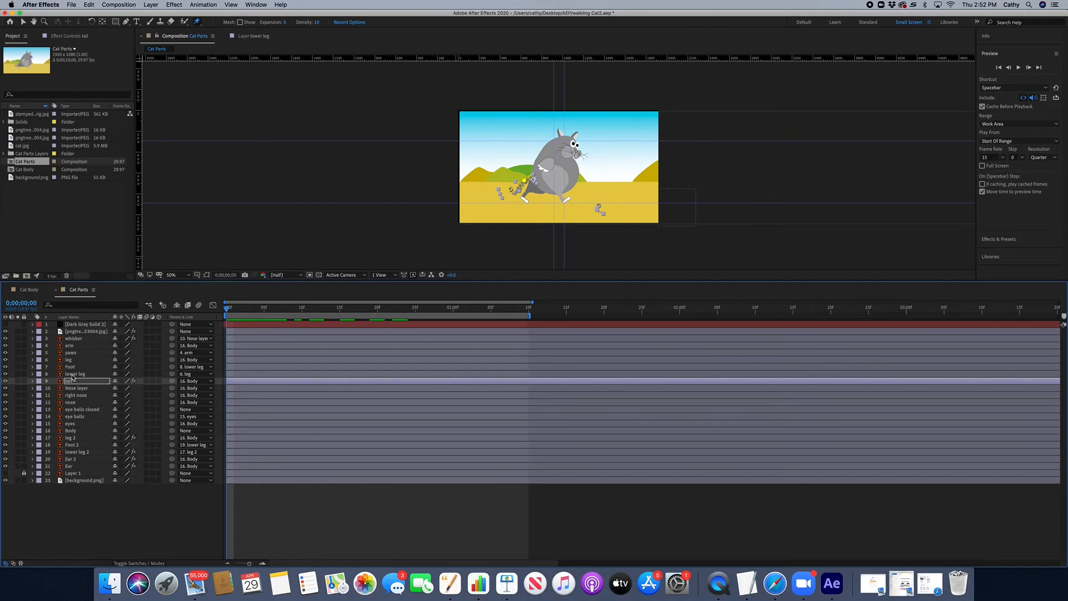
pyautogui.click(33, 410)
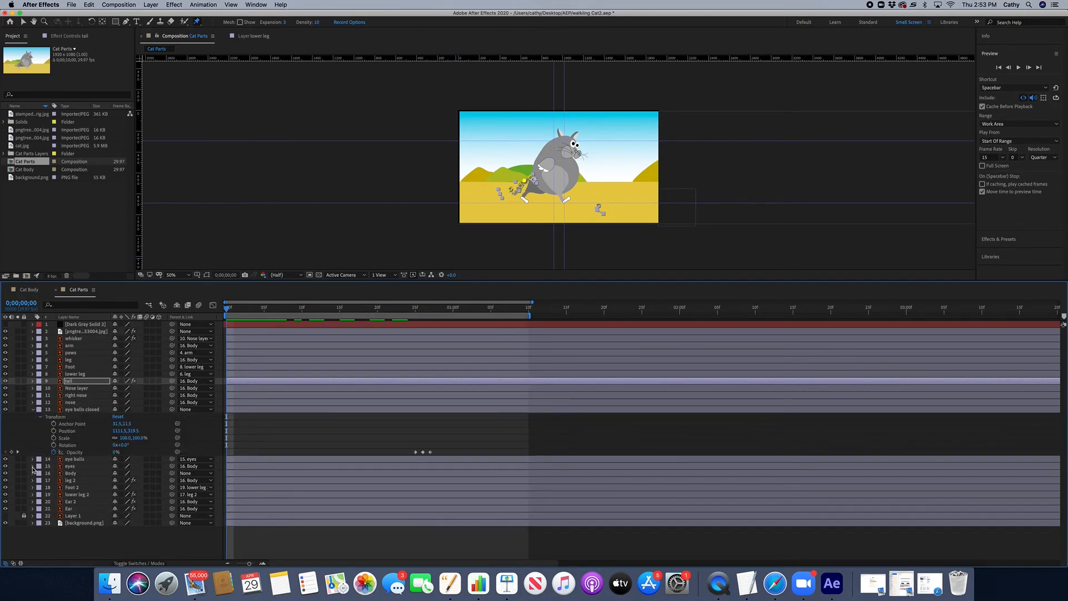
pyautogui.click(33, 459)
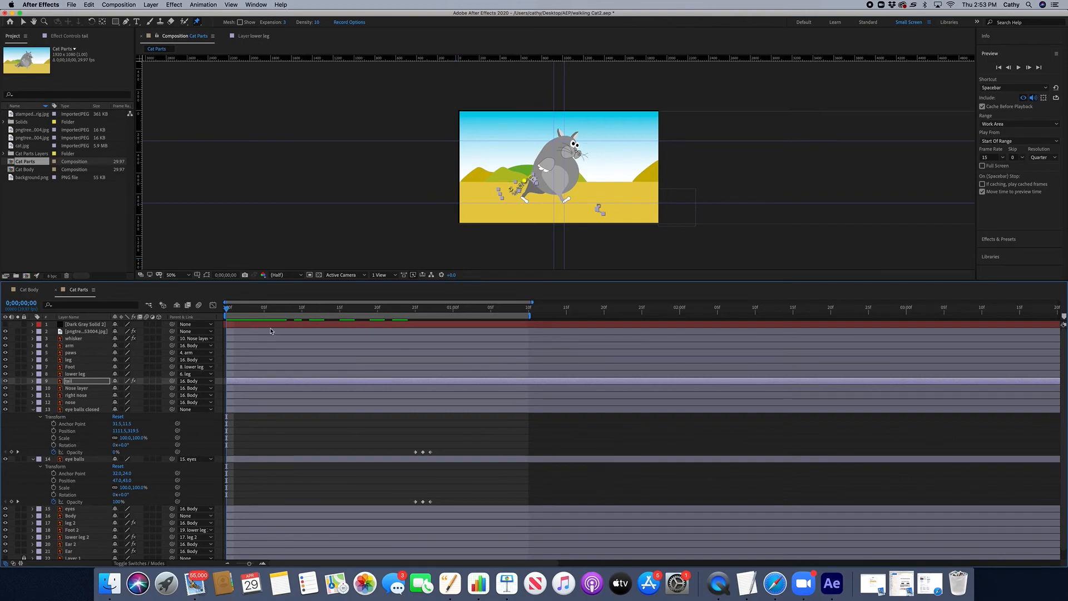
pyautogui.moveTo(286, 309); pyautogui.dragTo(417, 315)
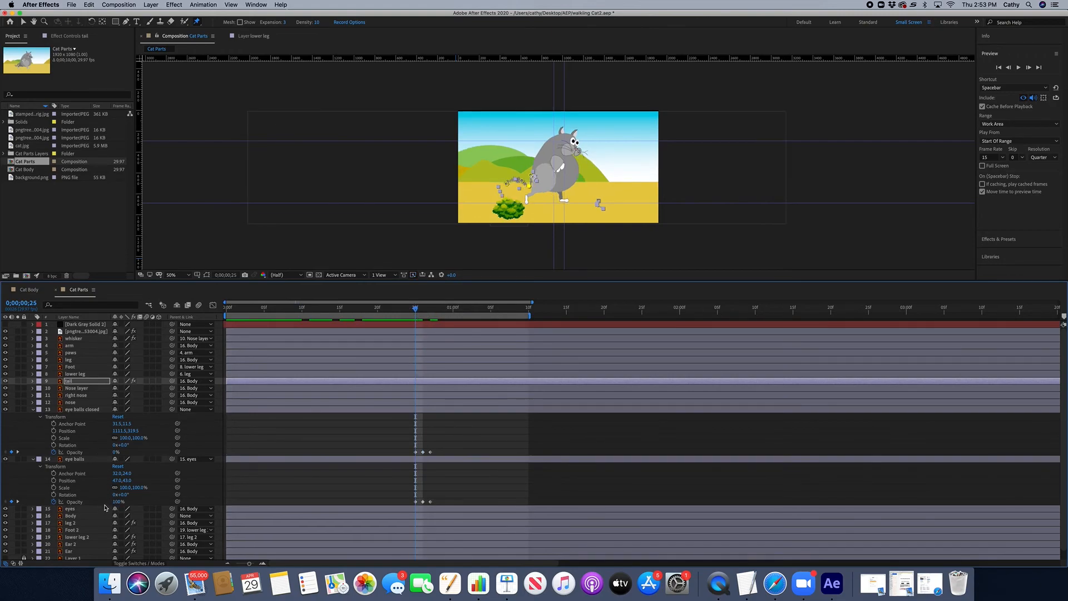
pyautogui.click(74, 460)
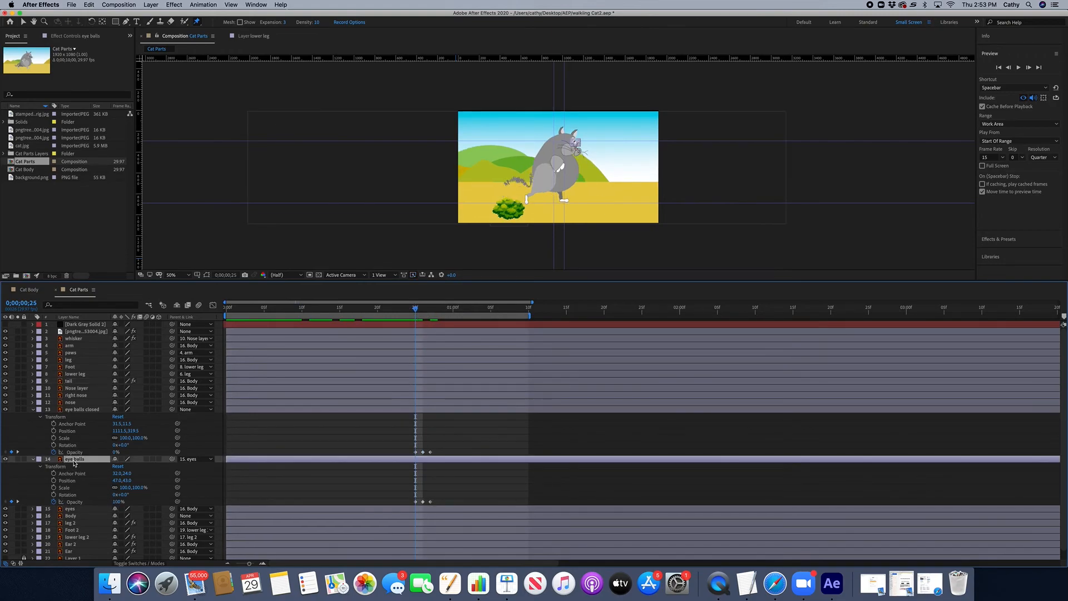
# Step: At frame 26, place a puppet pin on the cat's eyeballs, then scrub between frames 25 and 27 to check the blink
pyautogui.click(421, 310)
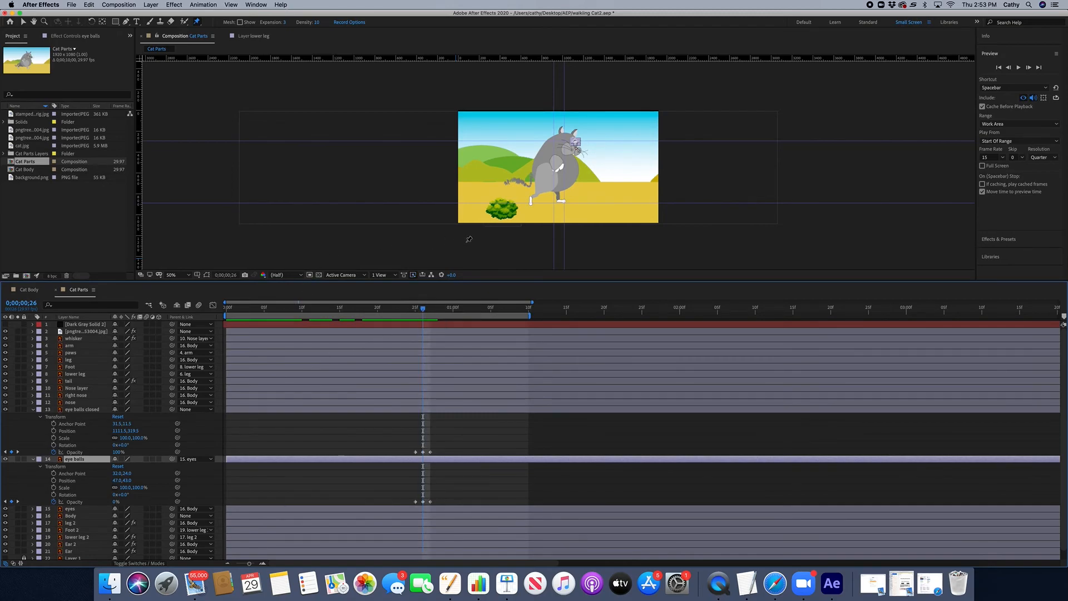
pyautogui.click(586, 172)
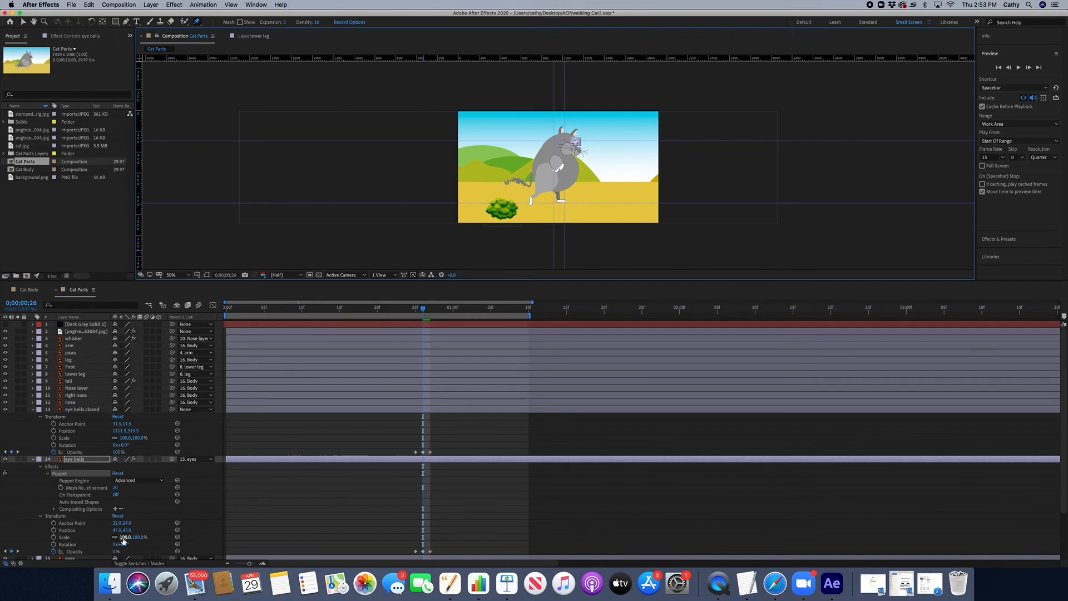
pyautogui.moveTo(422, 309); pyautogui.dragTo(429, 309)
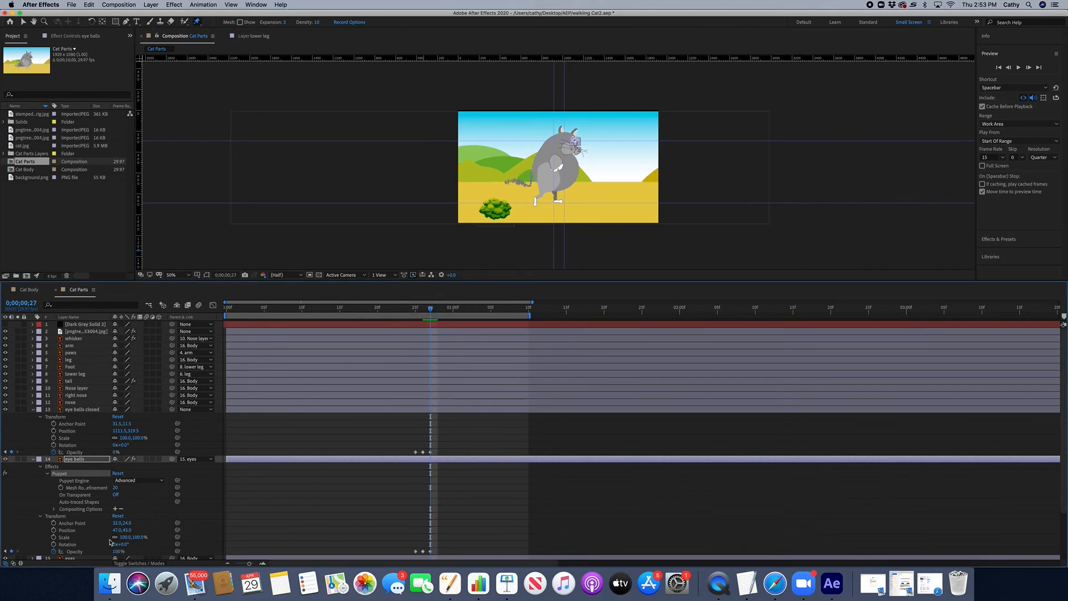
pyautogui.moveTo(431, 310); pyautogui.dragTo(419, 312)
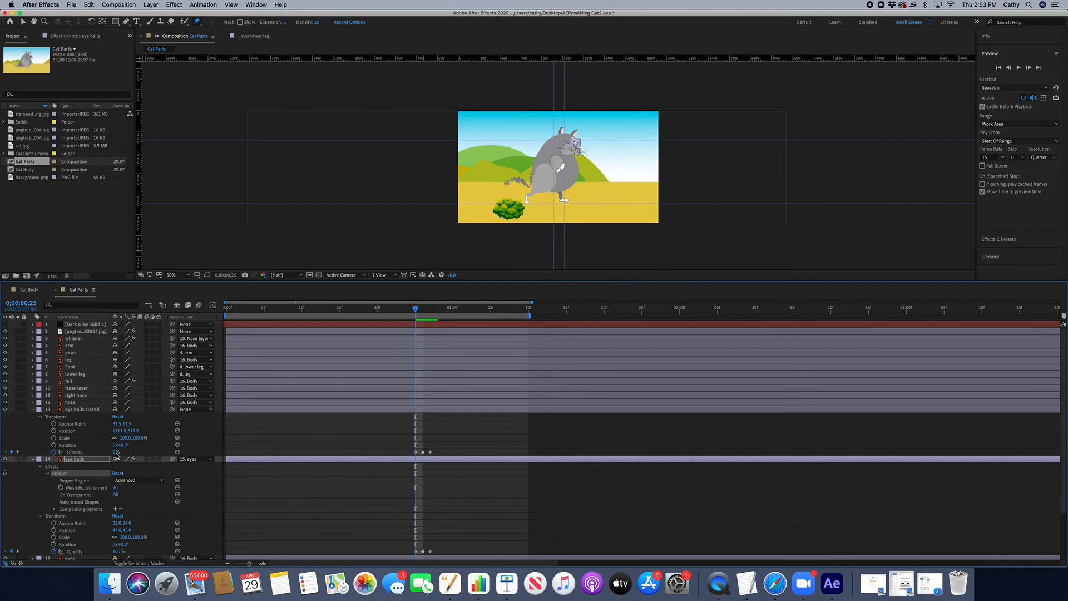
pyautogui.moveTo(416, 308); pyautogui.dragTo(422, 309)
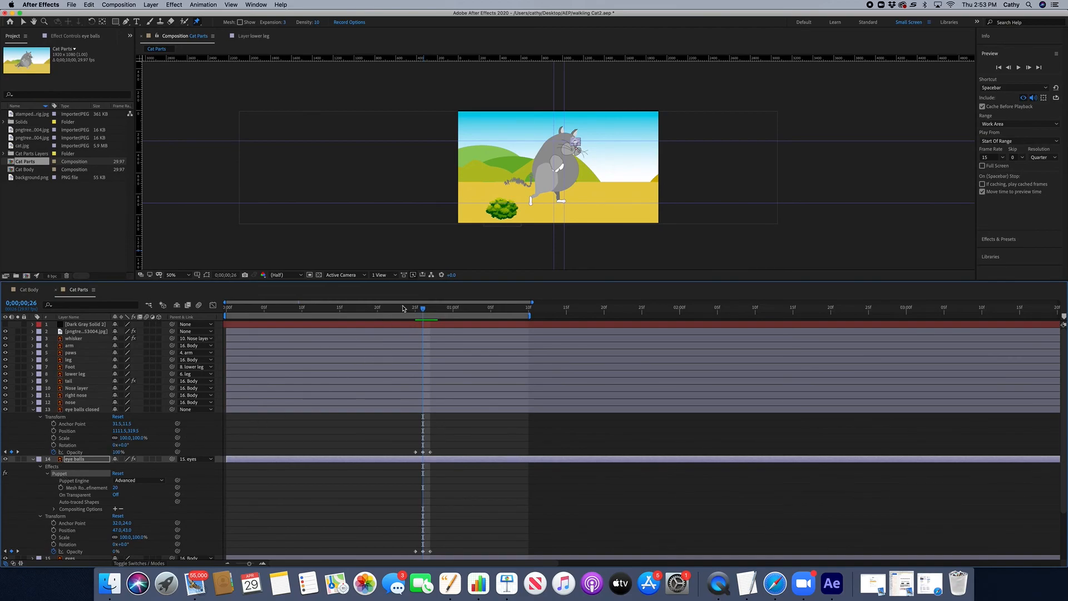
pyautogui.moveTo(423, 311); pyautogui.dragTo(430, 309)
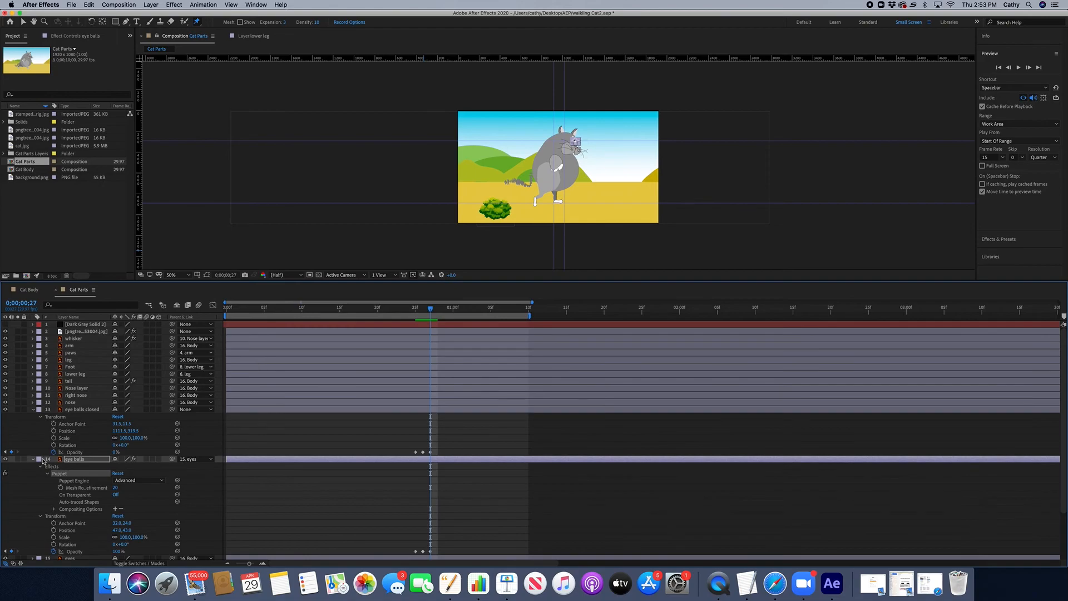
# Step: Select the eye balls closed layer's Opacity keyframes and return the playhead to the first frame
pyautogui.click(64, 418)
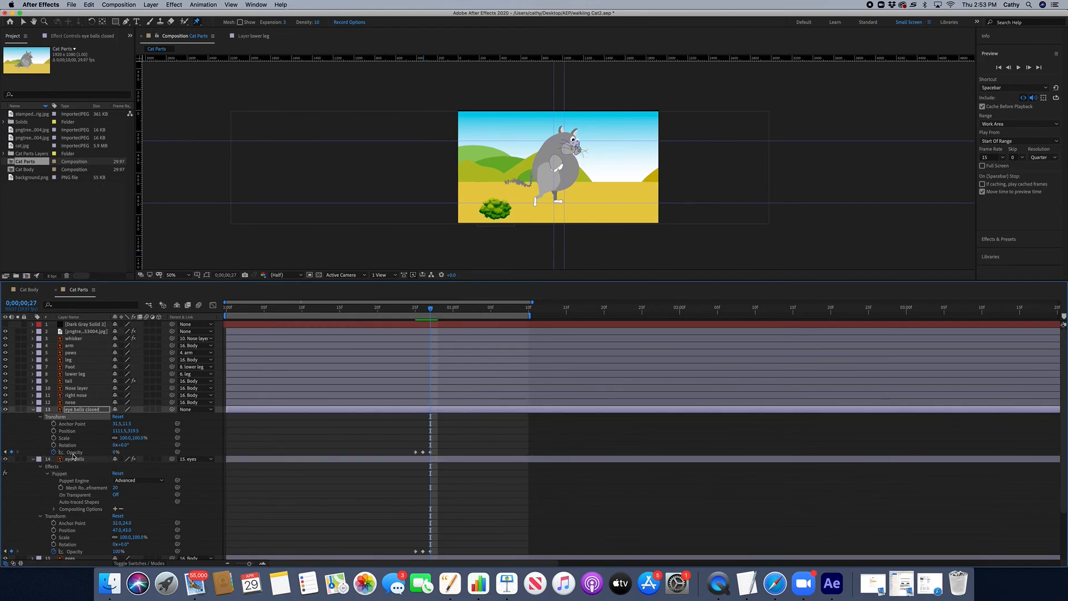
pyautogui.click(76, 452)
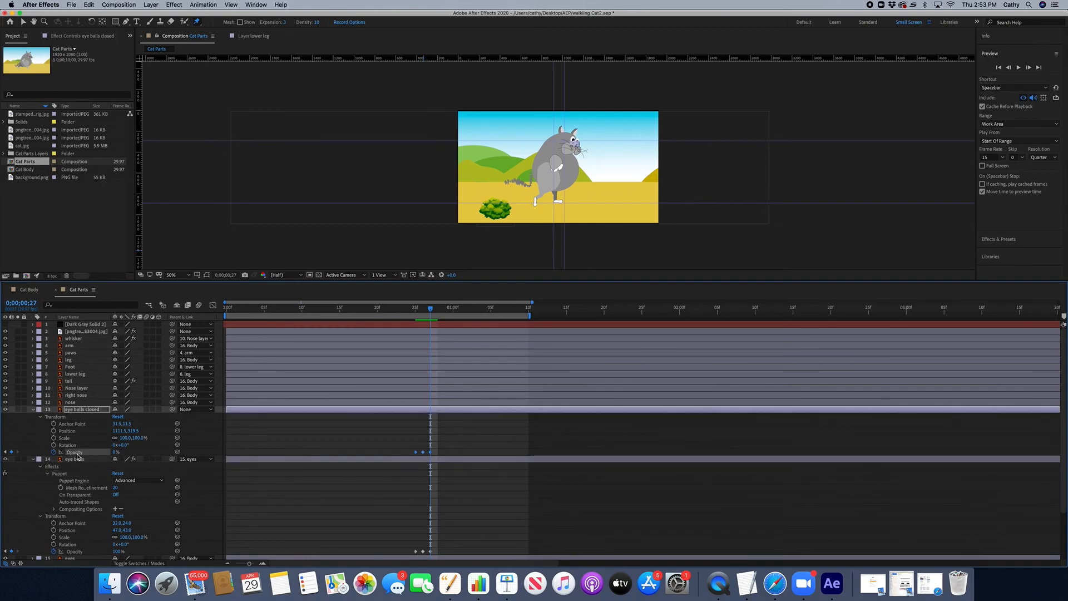
pyautogui.click(252, 309)
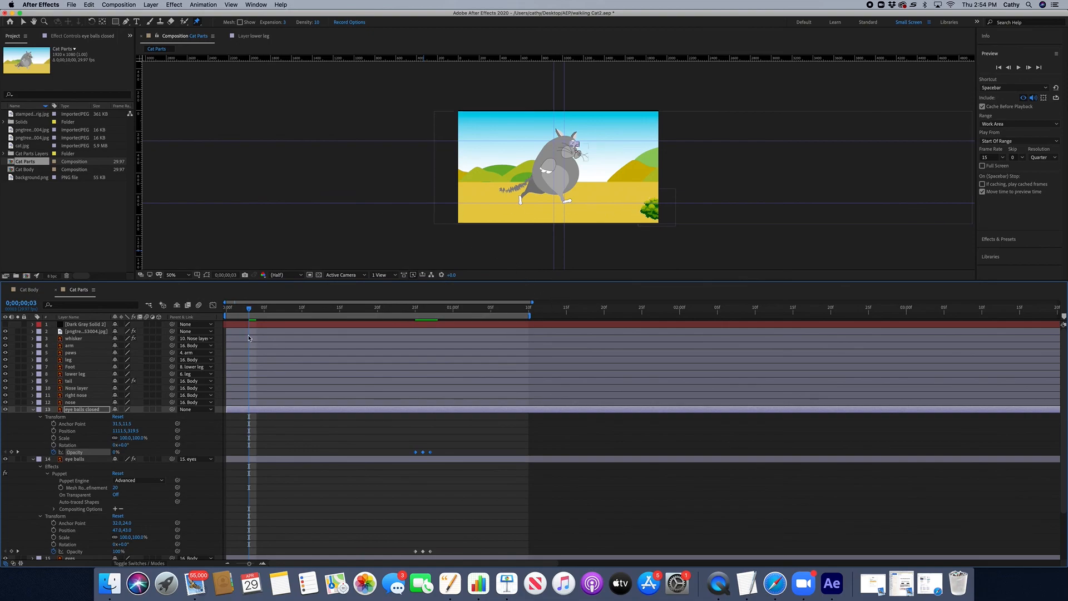
pyautogui.moveTo(235, 309); pyautogui.dragTo(222, 309)
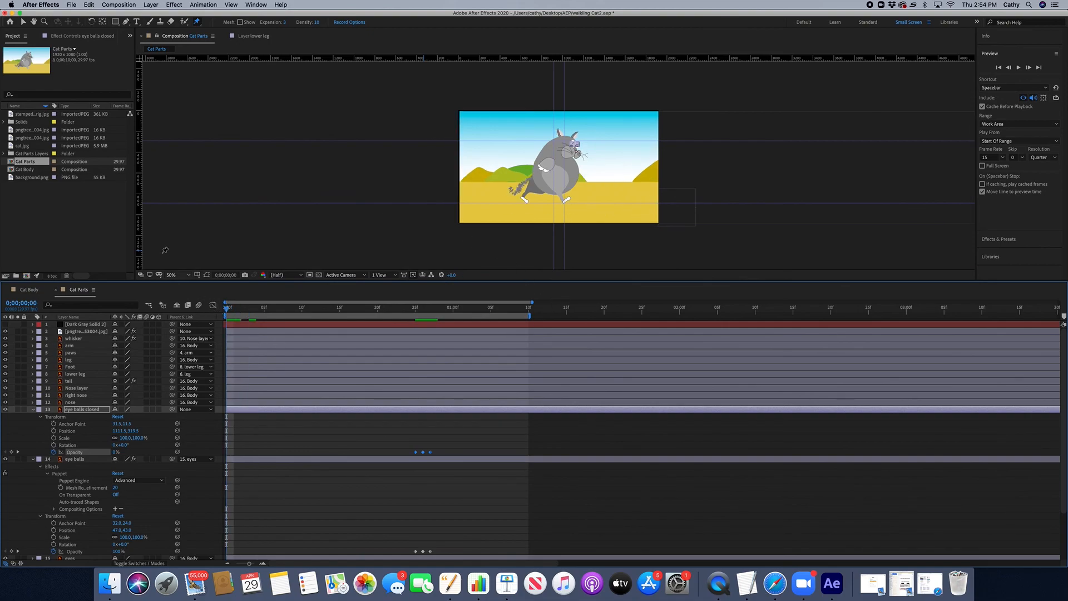
# Step: Switch back to the Selection tool
pyautogui.click(23, 22)
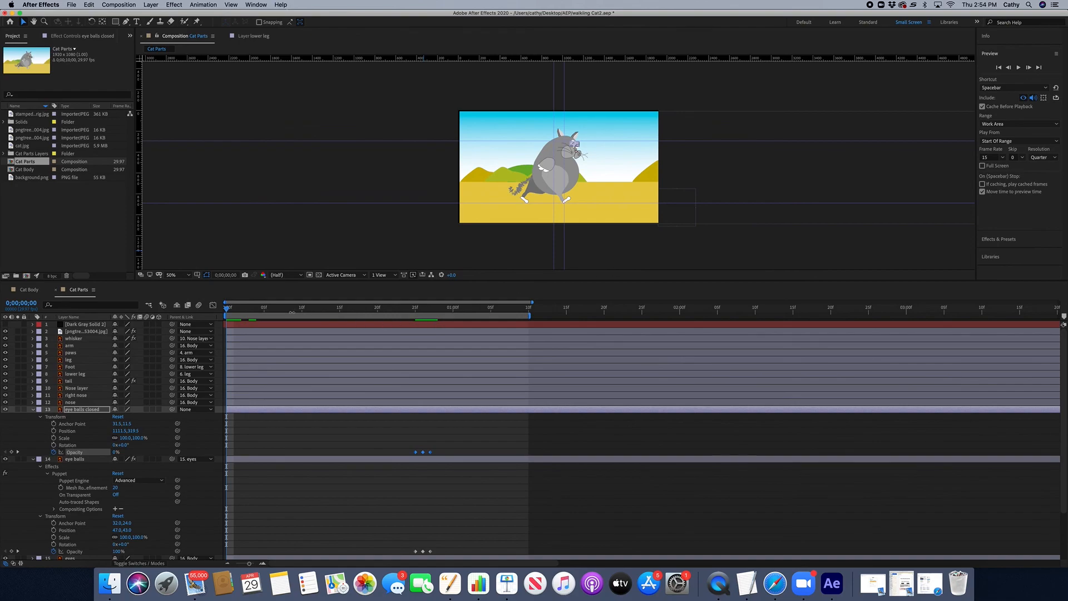
pyautogui.click(72, 5)
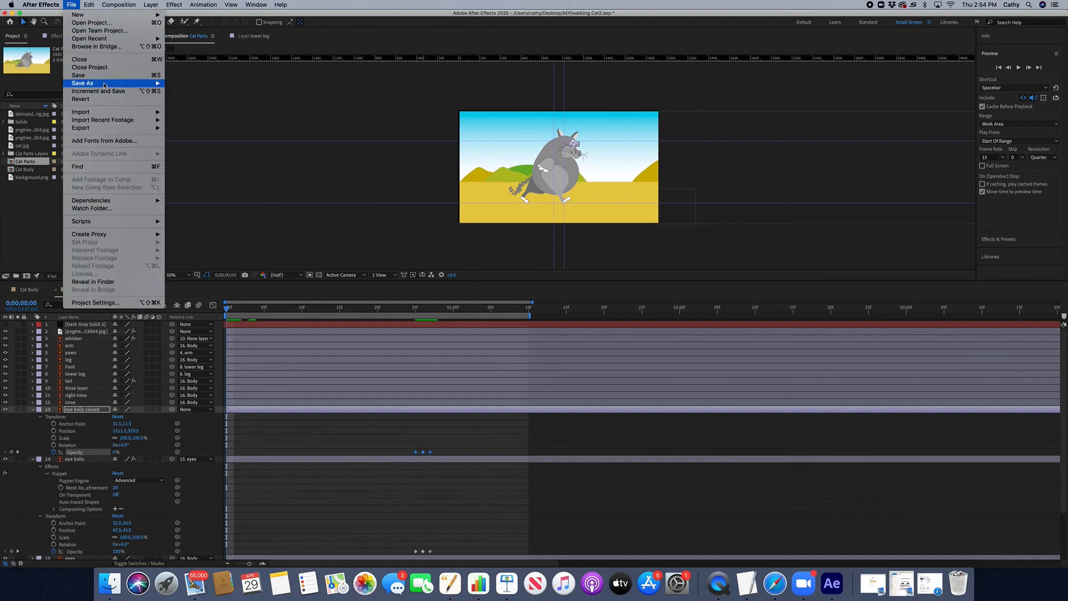
pyautogui.moveTo(104, 85)
pyautogui.click(186, 83)
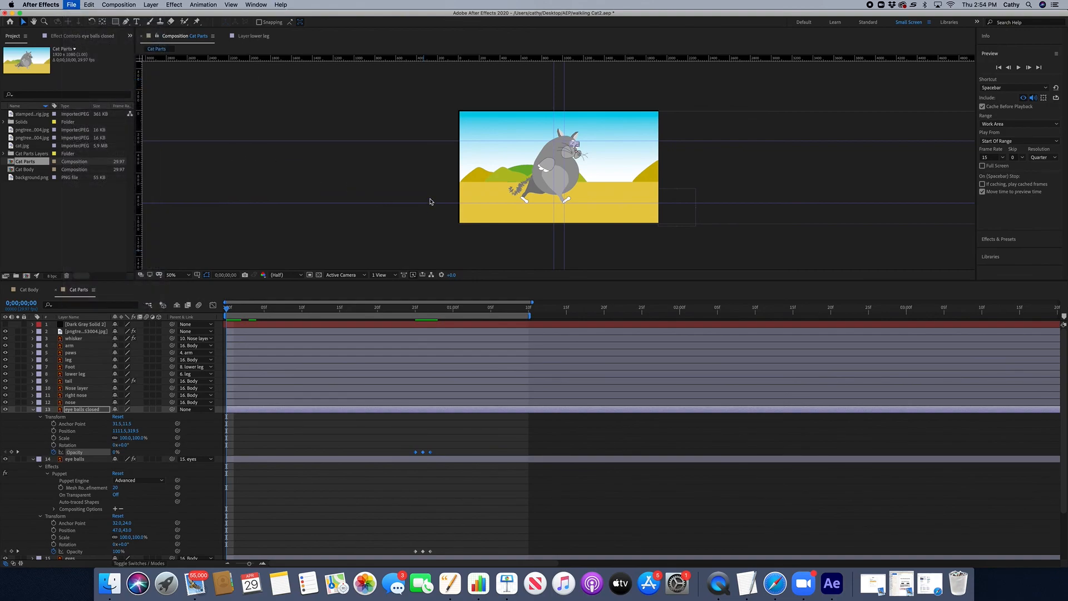